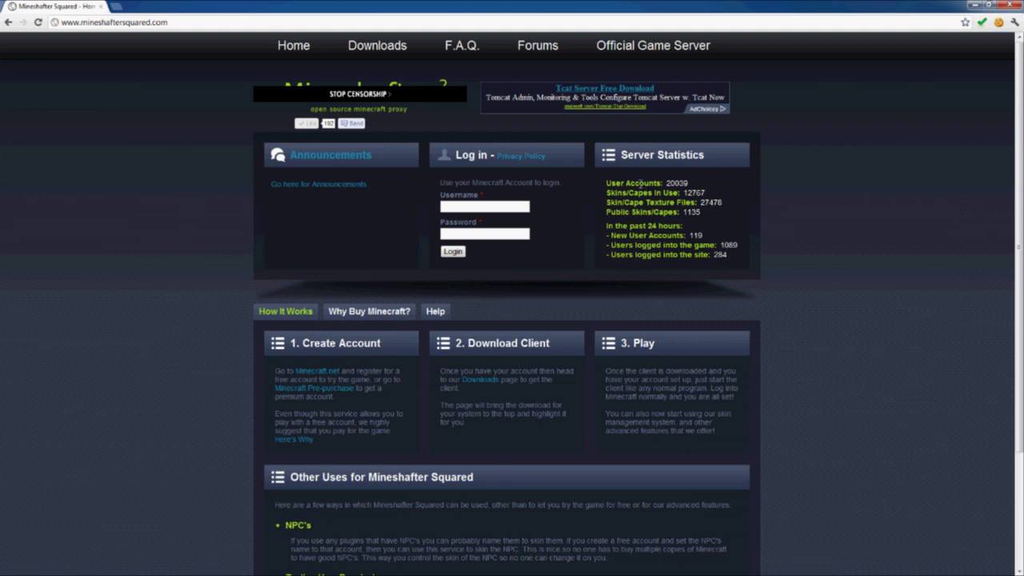
{"action": "double_click", "coordinate": [639, 183]}
{"action": "left_click", "coordinate": [606, 185]}
{"action": "double_click", "coordinate": [676, 183]}
{"action": "left_click", "coordinate": [765, 179]}
{"action": "left_click_drag", "start_coordinate": [694, 182], "coordinate": [665, 183]}
{"action": "left_click", "coordinate": [797, 292]}
{"action": "left_click_drag", "start_coordinate": [169, 23], "coordinate": [38, 22]}
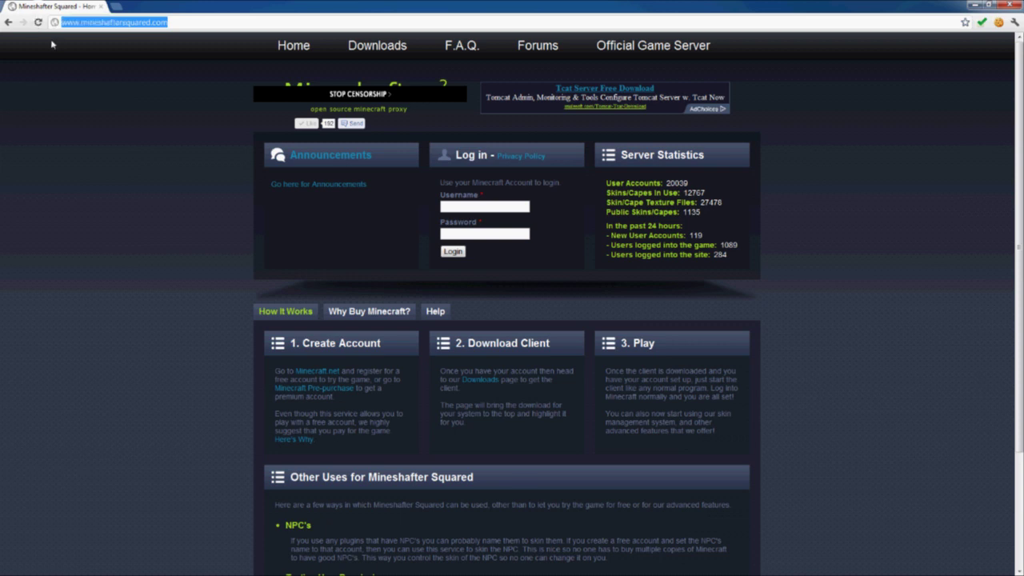
{"action": "left_click", "coordinate": [190, 22]}
{"action": "left_click_drag", "start_coordinate": [191, 21], "coordinate": [36, 37]}
{"action": "left_click", "coordinate": [202, 23]}
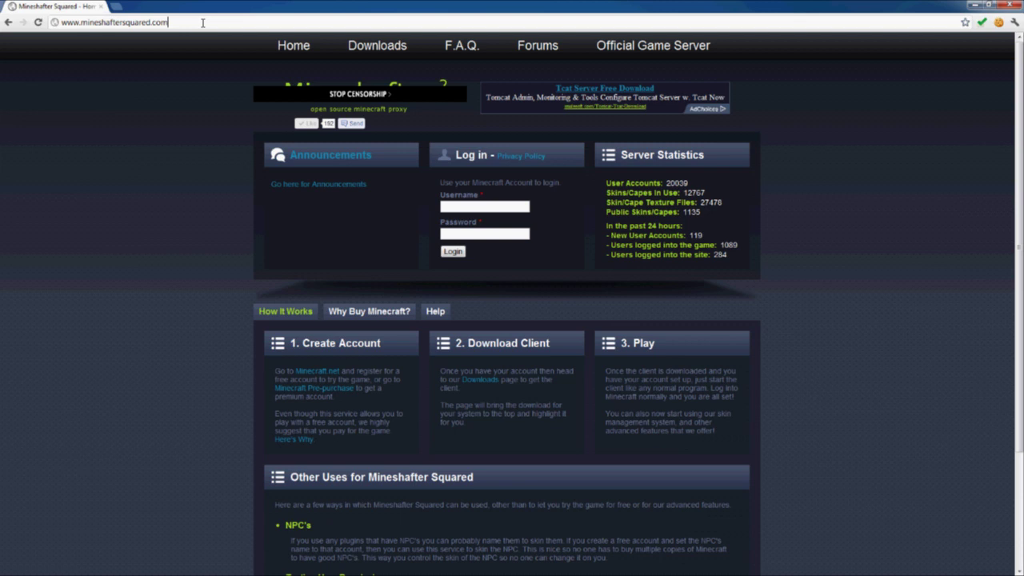
{"action": "key", "text": "BackSpace"}
{"action": "key", "text": "BackSpace"}
{"action": "key", "text": "BackSpace"}
{"action": "key", "text": "BackSpace"}
{"action": "key", "text": "BackSpace"}
{"action": "key", "text": "BackSpace"}
{"action": "key", "text": "BackSpace"}
{"action": "key", "text": "BackSpace"}
{"action": "key", "text": "BackSpace"}
{"action": "key", "text": "BackSpace"}
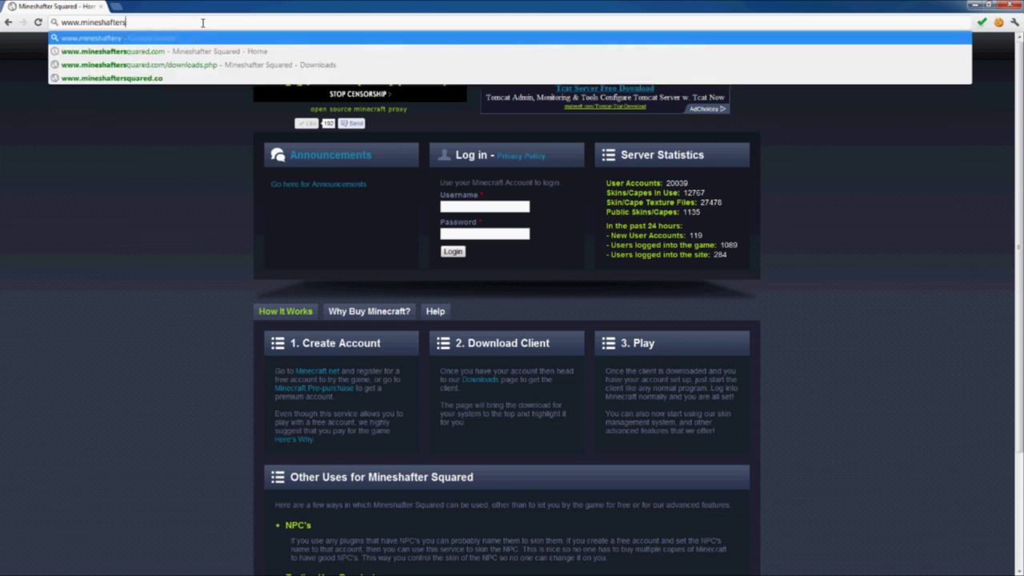
{"action": "key", "text": "BackSpace"}
{"action": "type", "text": "2.com"}
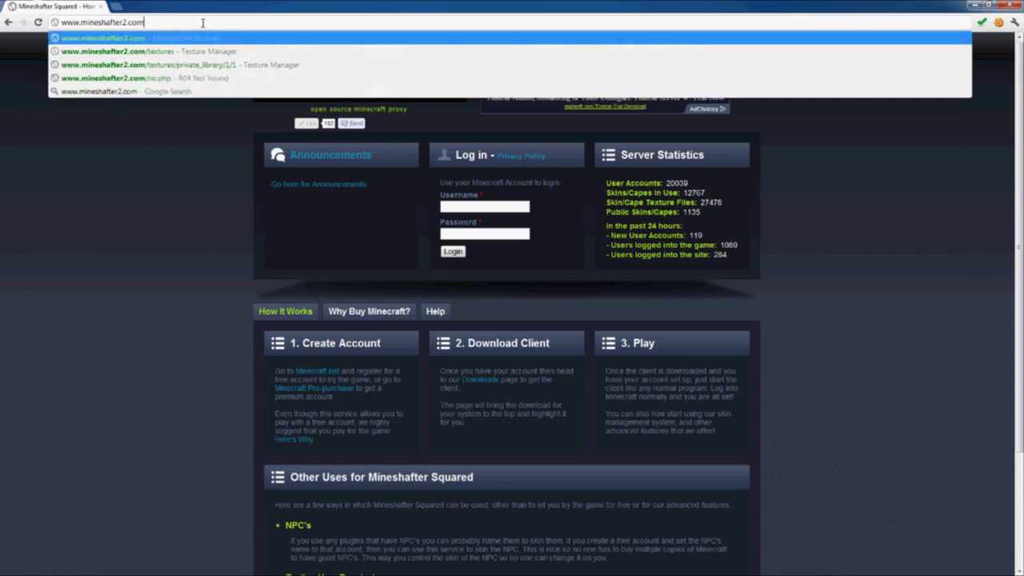
{"action": "key", "text": "Return"}
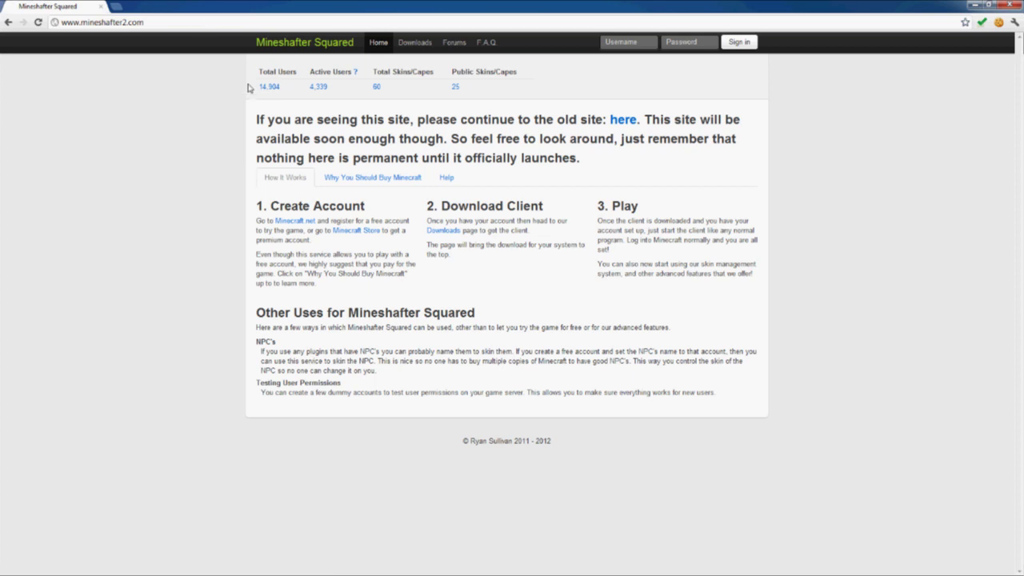
Review the home page's old-site notice and its Why You Should Buy Minecraft section, and return to How It Works.
{"action": "left_click_drag", "start_coordinate": [385, 120], "coordinate": [253, 112]}
{"action": "left_click", "coordinate": [640, 171]}
{"action": "left_click", "coordinate": [376, 177]}
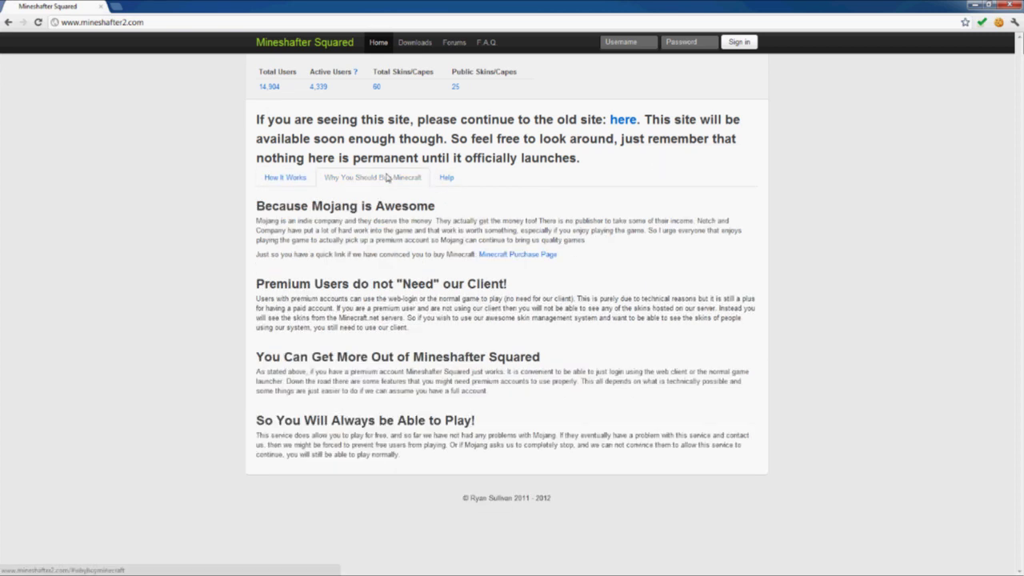
{"action": "left_click", "coordinate": [285, 177]}
View the Downloads page and the Mineshafter Squared forum, and return to the Downloads page.
{"action": "left_click", "coordinate": [415, 42]}
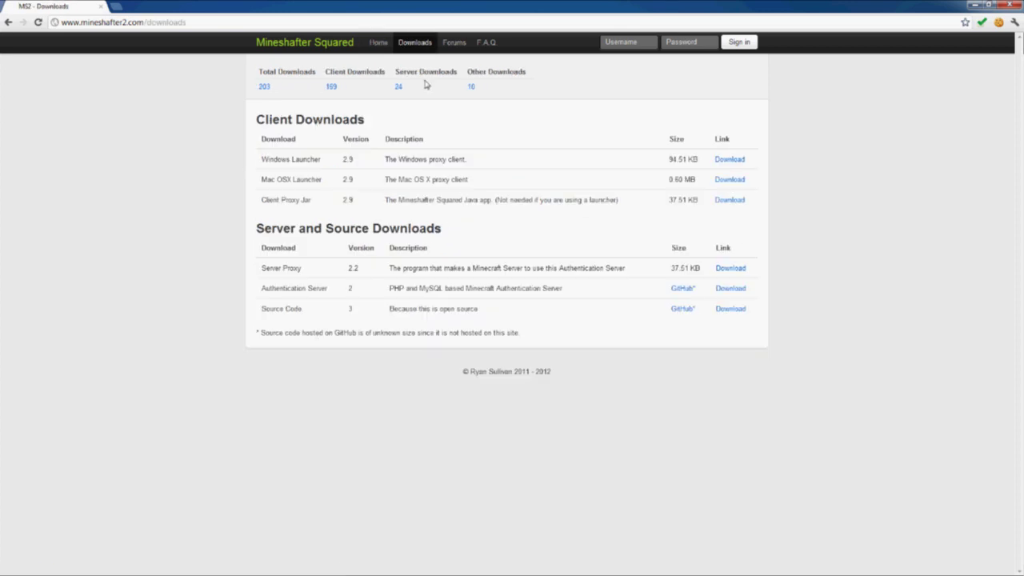
{"action": "left_click", "coordinate": [455, 42]}
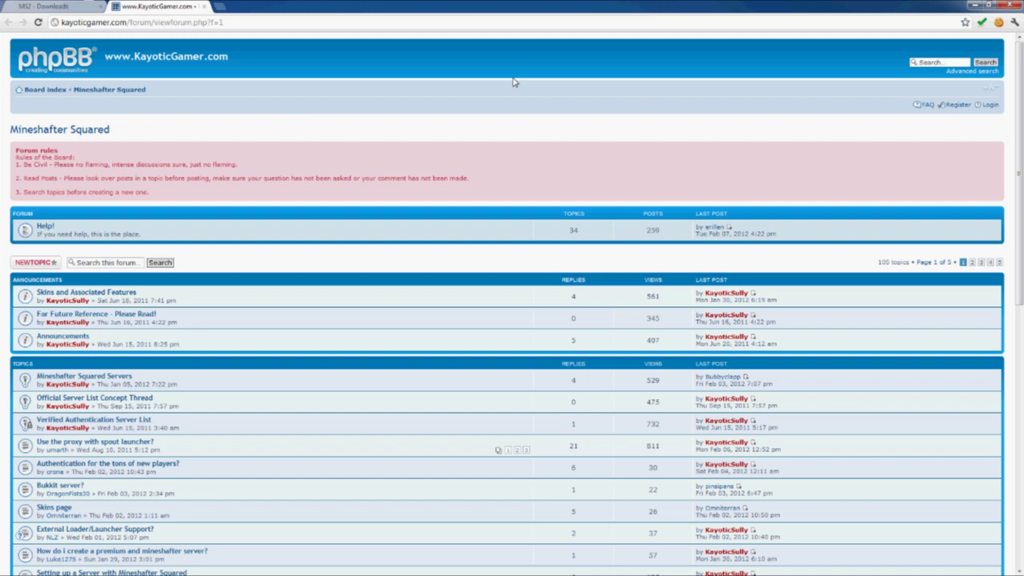
{"action": "left_click", "coordinate": [48, 7]}
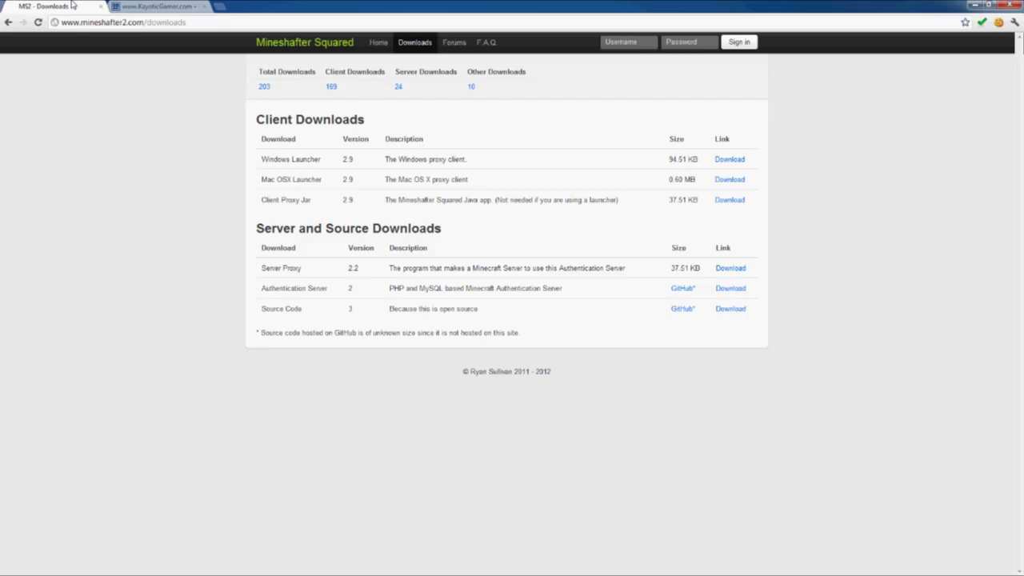
Look through the F.A.Q. page and return to the site's home page.
{"action": "left_click", "coordinate": [486, 42]}
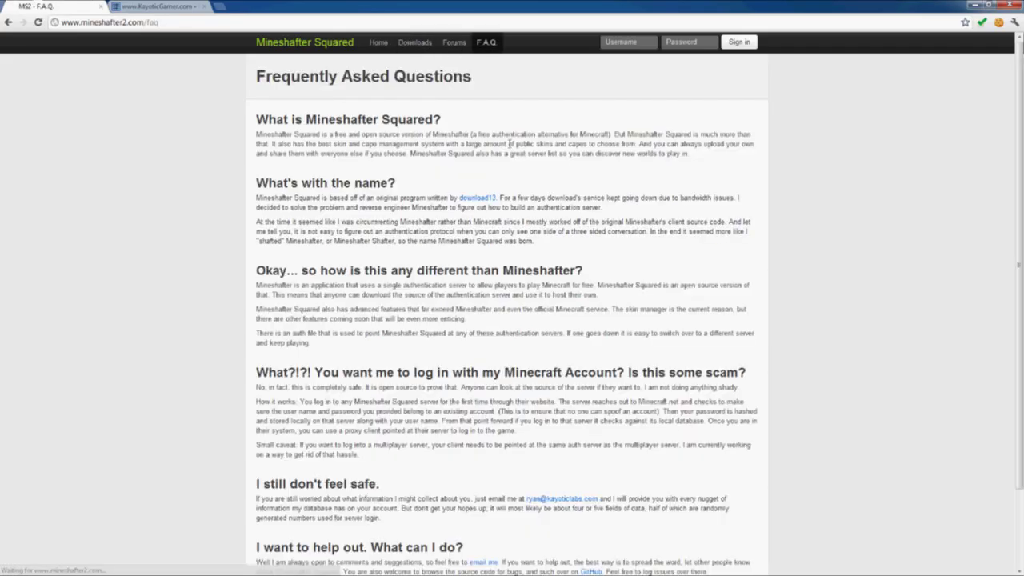
{"action": "scroll", "coordinate": [509, 144], "scroll_direction": "down", "scroll_amount": 2}
{"action": "scroll", "coordinate": [352, 64], "scroll_direction": "up", "scroll_amount": 2}
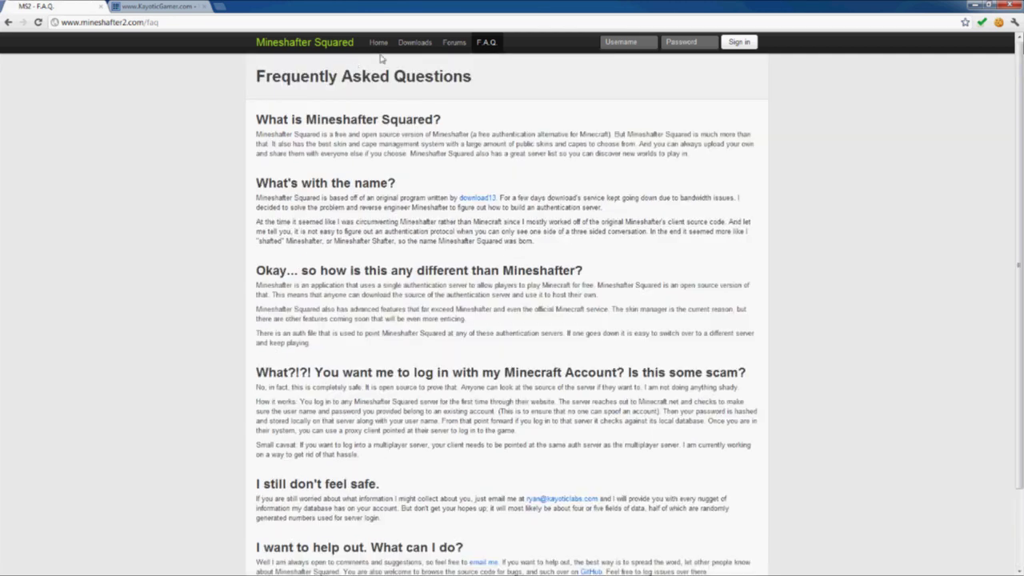
{"action": "left_click", "coordinate": [378, 44]}
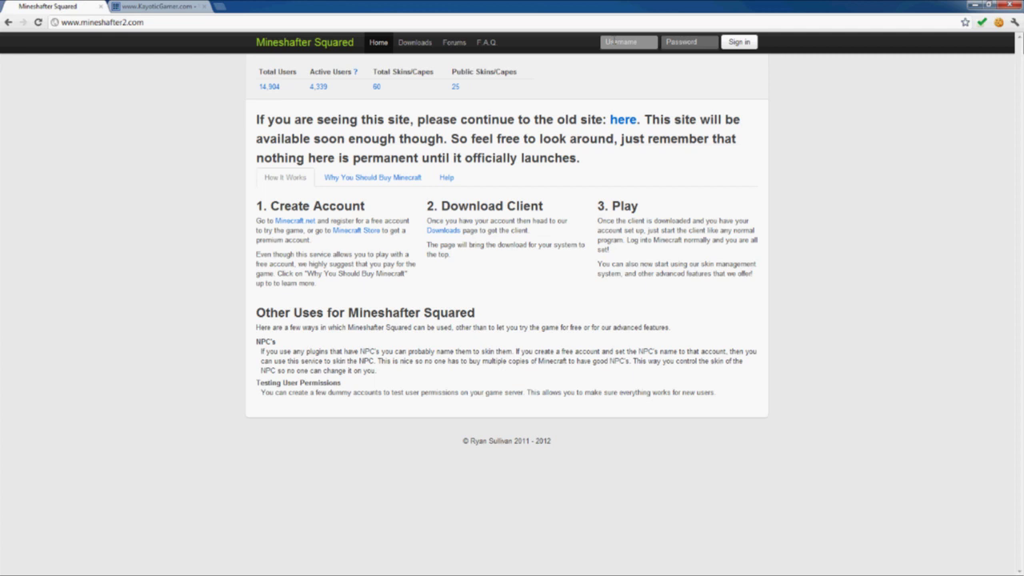
{"action": "left_click", "coordinate": [616, 41]}
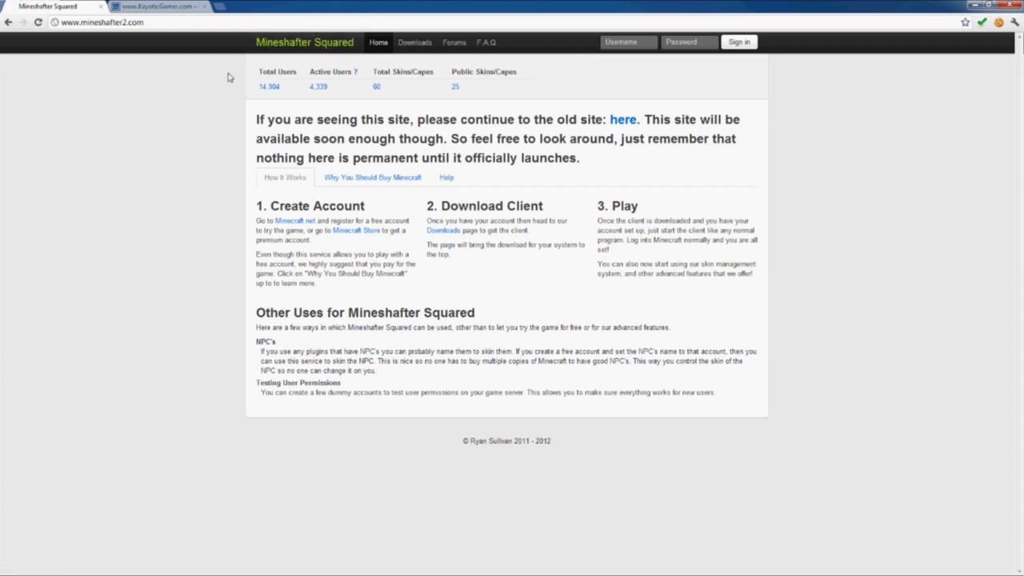
{"action": "left_click_drag", "start_coordinate": [227, 77], "coordinate": [796, 74]}
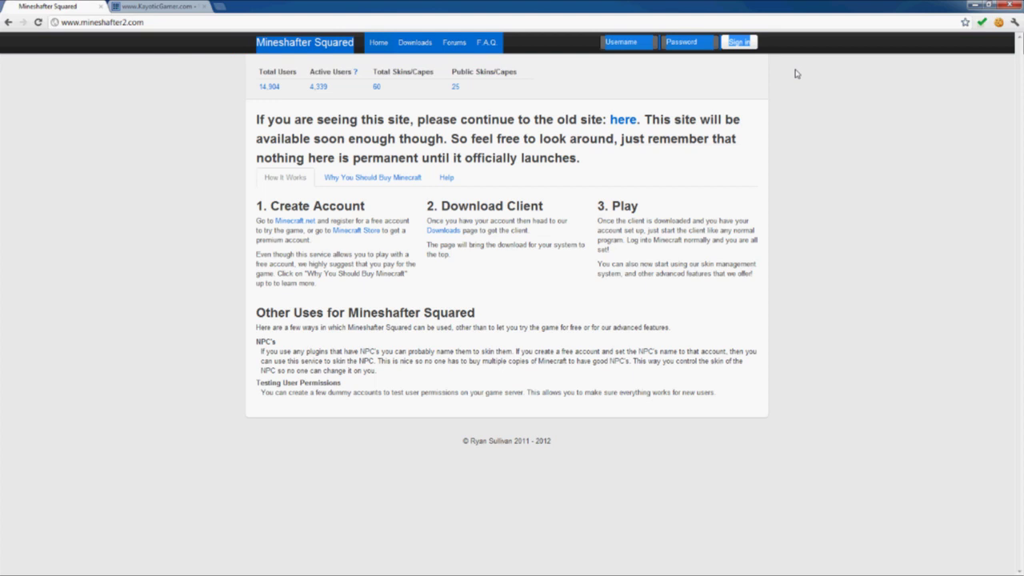
{"action": "left_click", "coordinate": [275, 159]}
{"action": "double_click", "coordinate": [530, 139]}
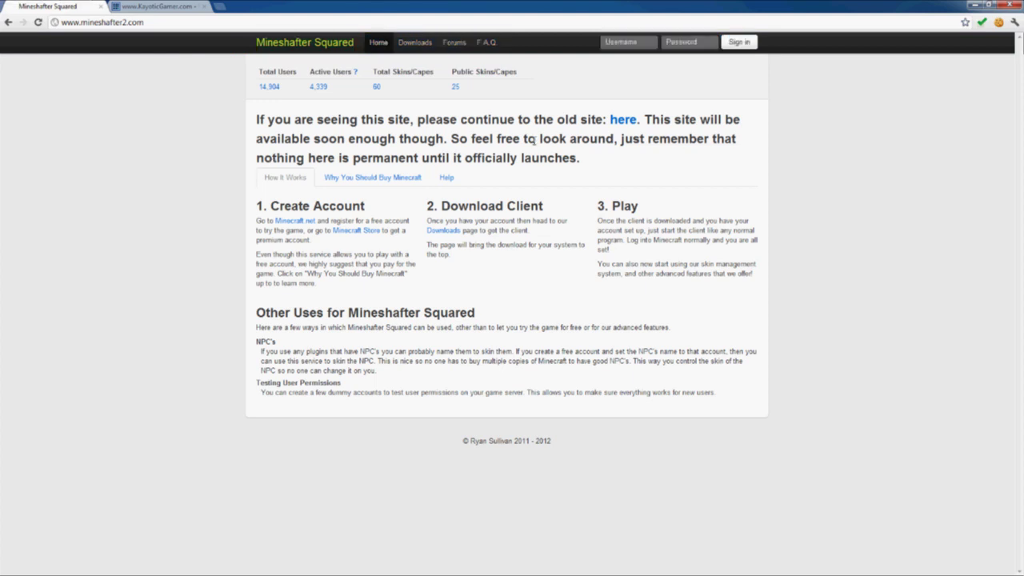
{"action": "left_click_drag", "start_coordinate": [542, 139], "coordinate": [238, 45]}
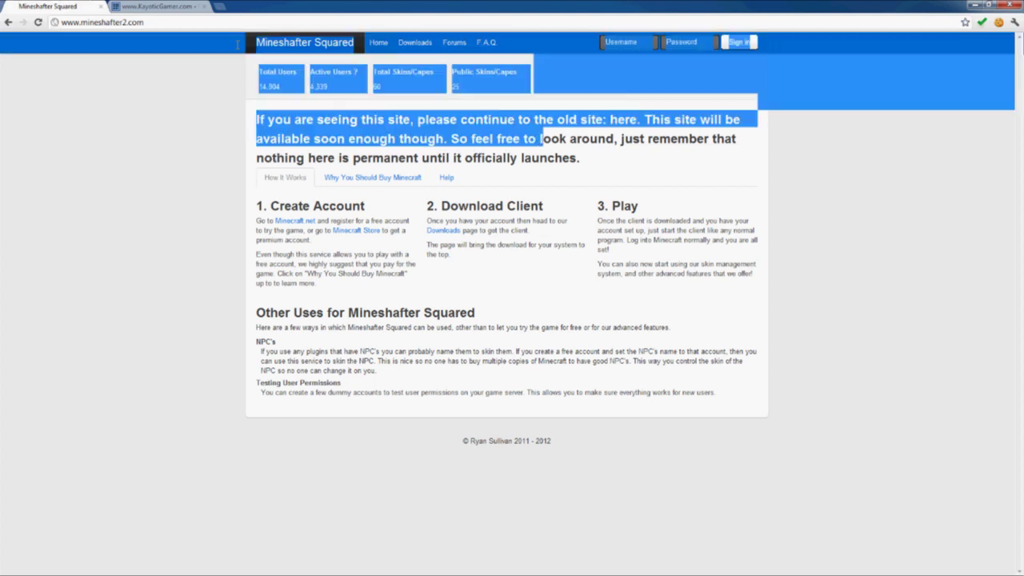
{"action": "left_click", "coordinate": [630, 163]}
Sign in to the site with the account username and the account password.
{"action": "left_click", "coordinate": [621, 44]}
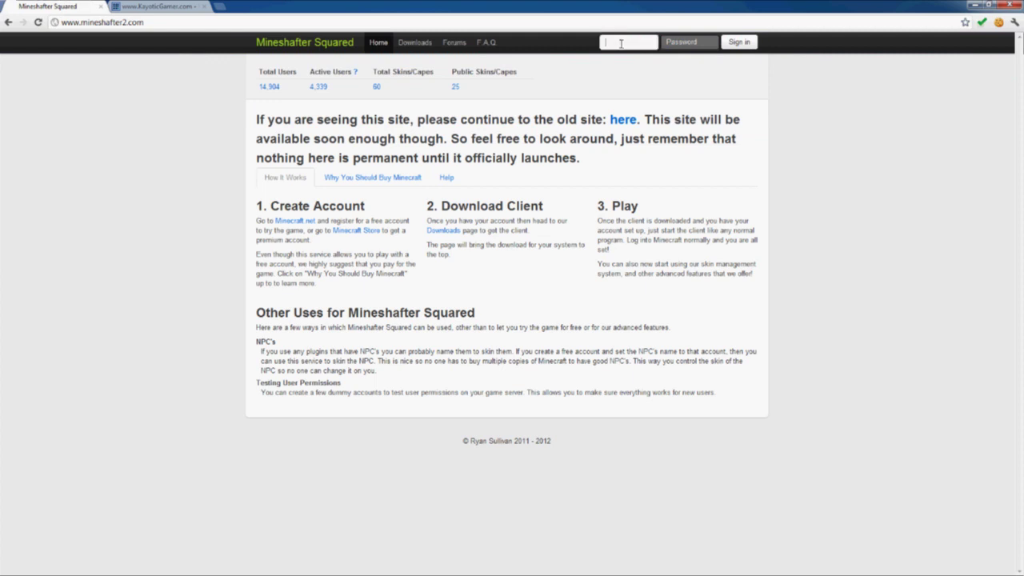
{"action": "type", "text": "K"}
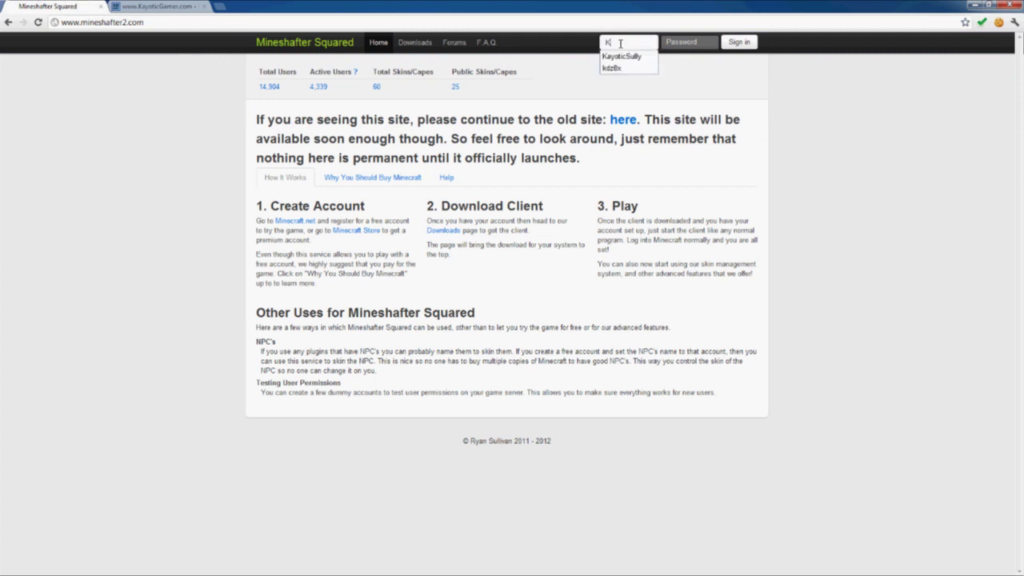
{"action": "key", "text": "Down"}
{"action": "key", "text": "Tab"}
{"action": "type", "text": "•"}
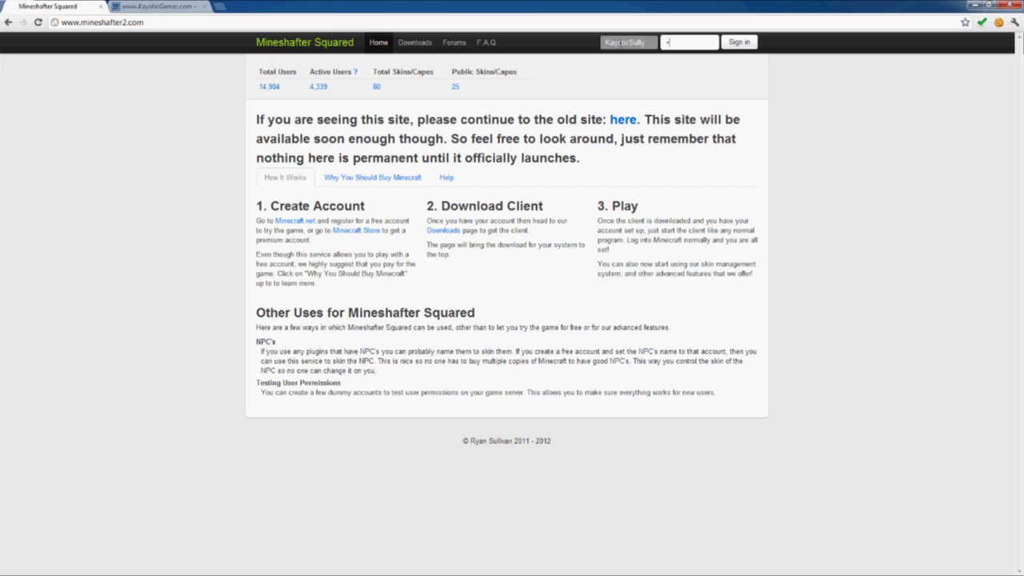
{"action": "type", "text": "••••••••••"}
{"action": "key", "text": "Return"}
Open the Manage Skins/Capes page of the signed-in account.
{"action": "left_click", "coordinate": [728, 43]}
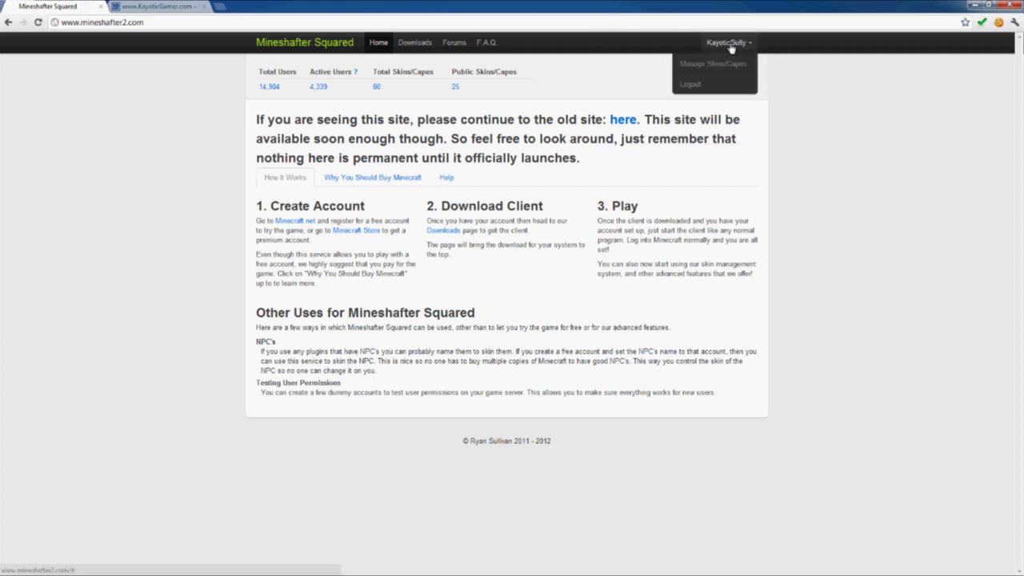
{"action": "left_click", "coordinate": [695, 89]}
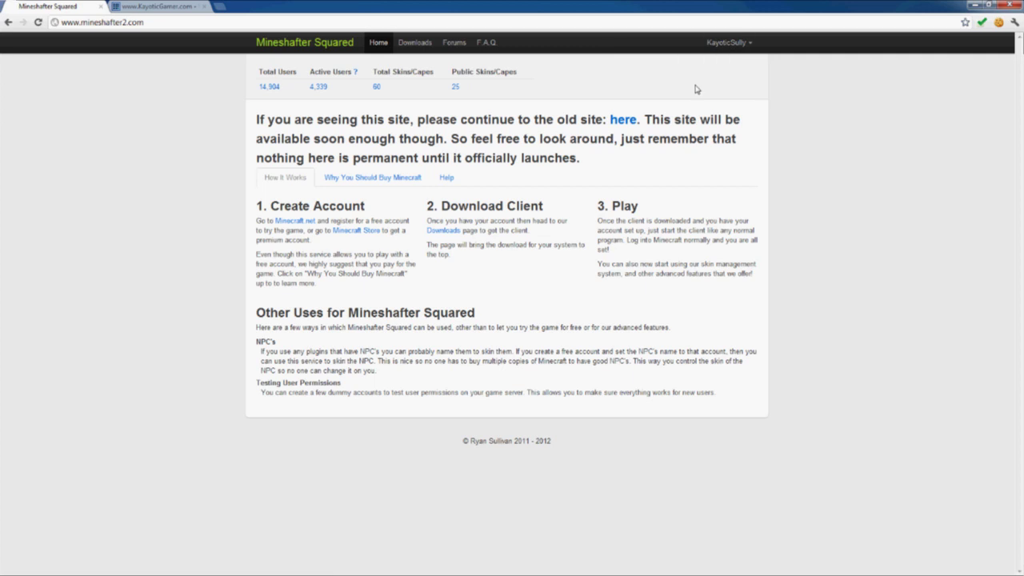
{"action": "left_click", "coordinate": [730, 46]}
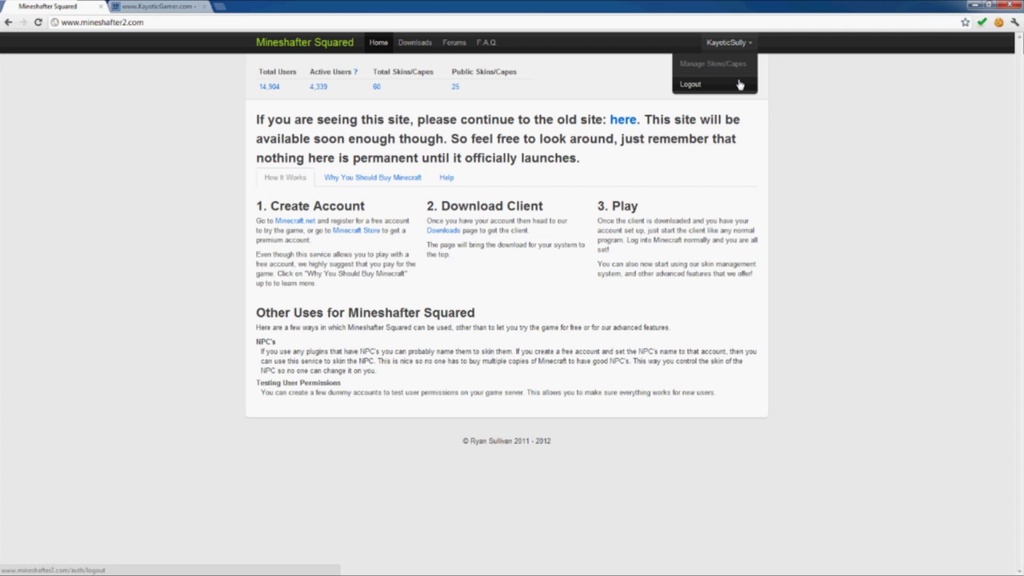
{"action": "left_click", "coordinate": [735, 83]}
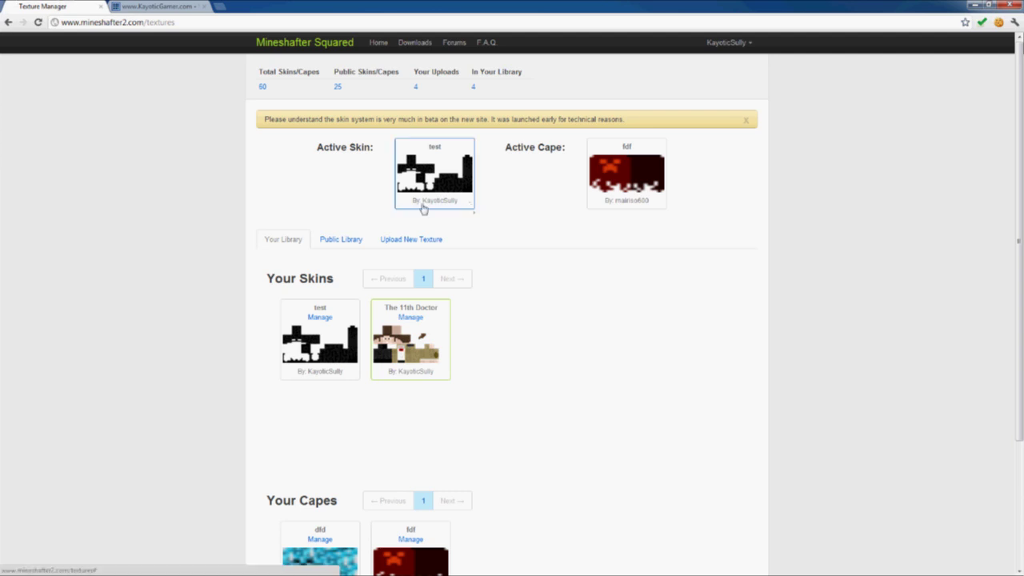
Review the active skin and cape and the skins and capes in your own library.
{"action": "left_click_drag", "start_coordinate": [327, 142], "coordinate": [709, 222]}
{"action": "left_click", "coordinate": [709, 221]}
{"action": "scroll", "coordinate": [347, 200], "scroll_direction": "down", "scroll_amount": 2}
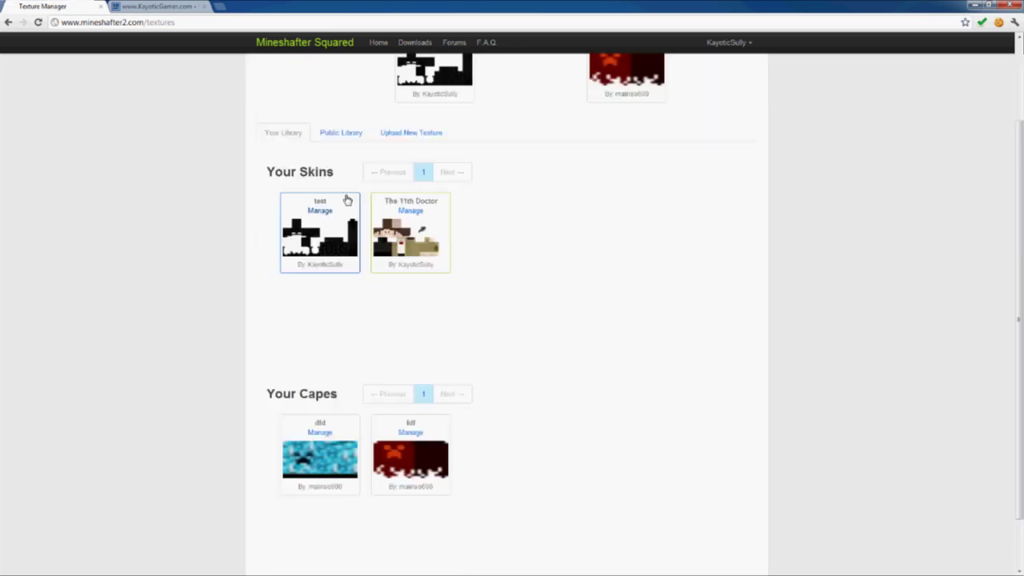
View the Public Library and the Upload New Texture form, and return to Your Library.
{"action": "left_click", "coordinate": [341, 133]}
{"action": "scroll", "coordinate": [379, 240], "scroll_direction": "down", "scroll_amount": 1}
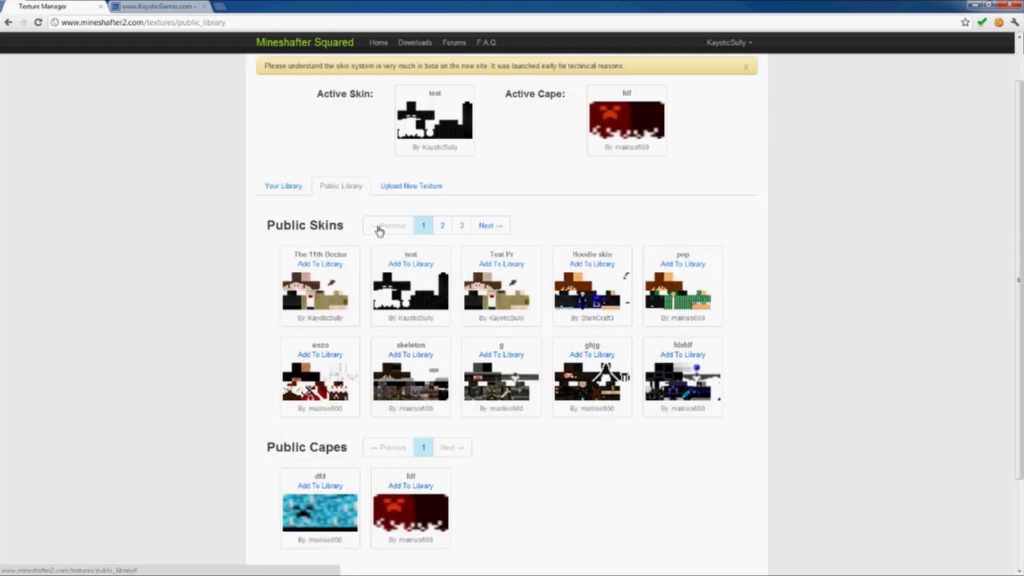
{"action": "left_click", "coordinate": [412, 187]}
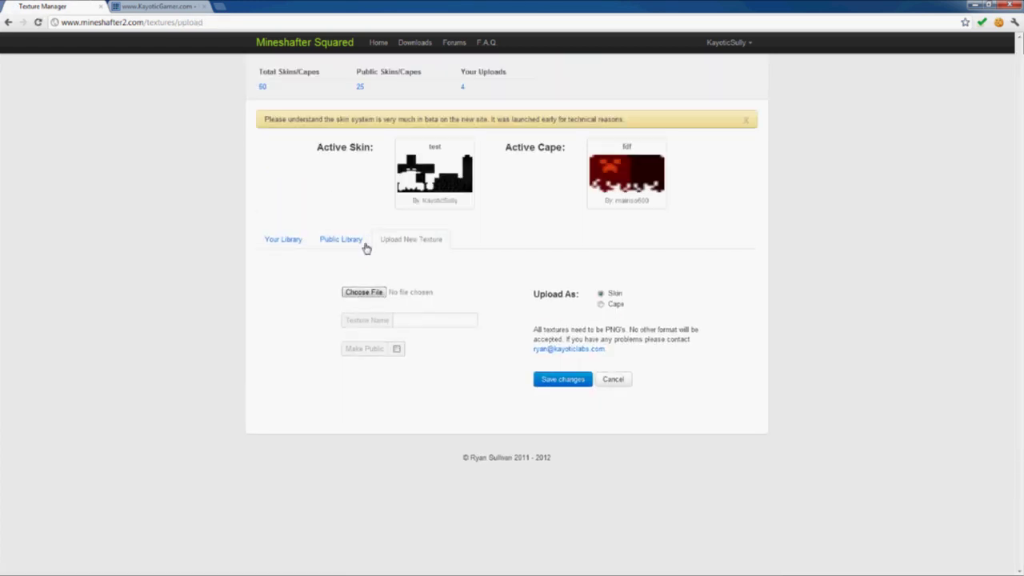
{"action": "left_click", "coordinate": [342, 239]}
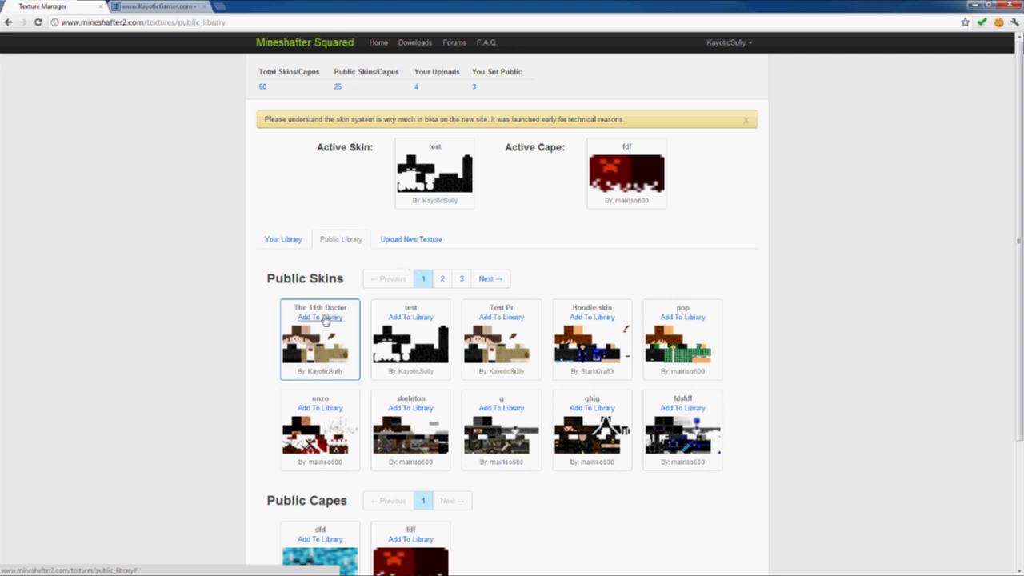
{"action": "left_click", "coordinate": [271, 240]}
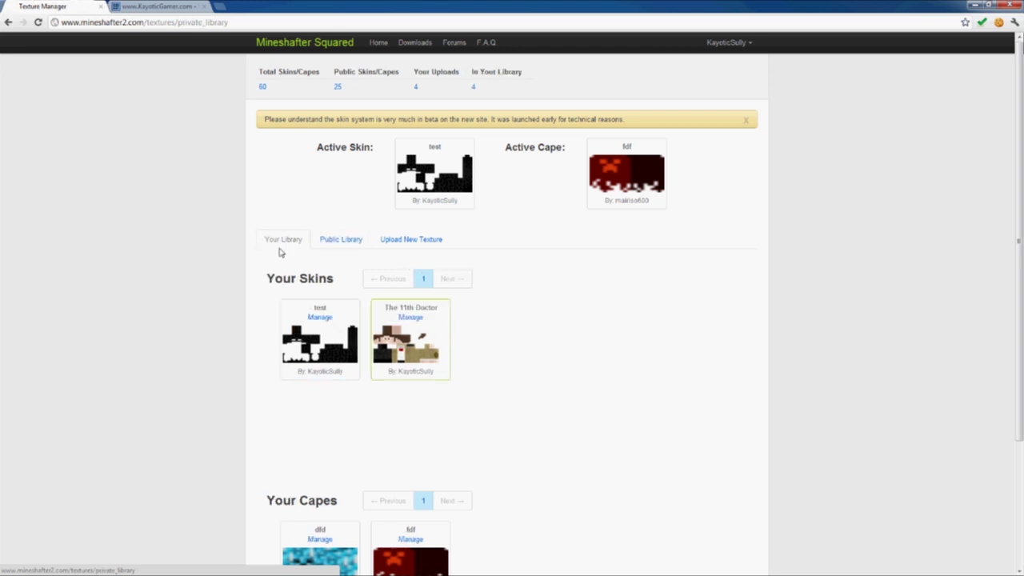
Add the public skins ghjg and fdsfdf to your library from the Public Library.
{"action": "left_click", "coordinate": [357, 242]}
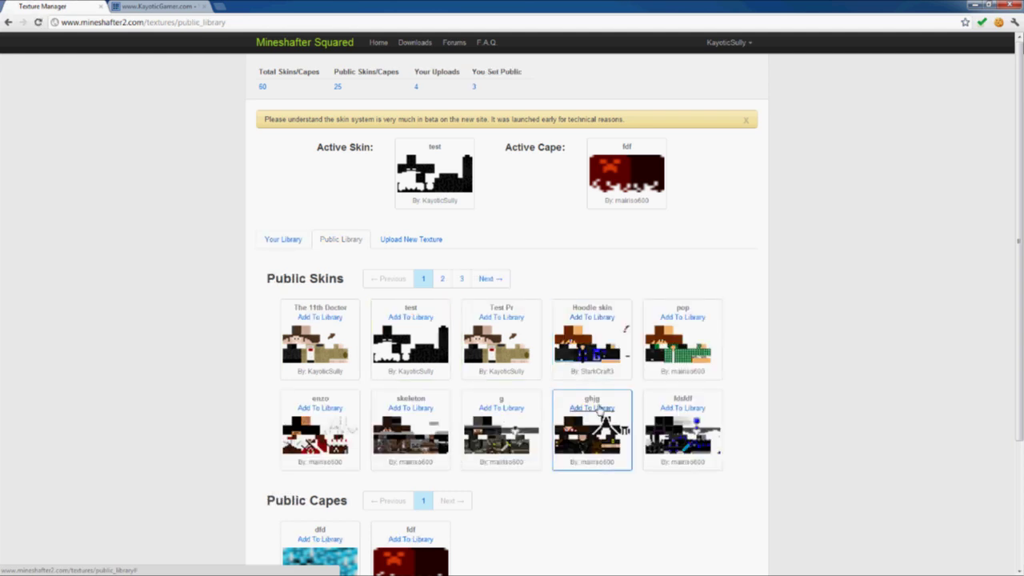
{"action": "left_click", "coordinate": [601, 408]}
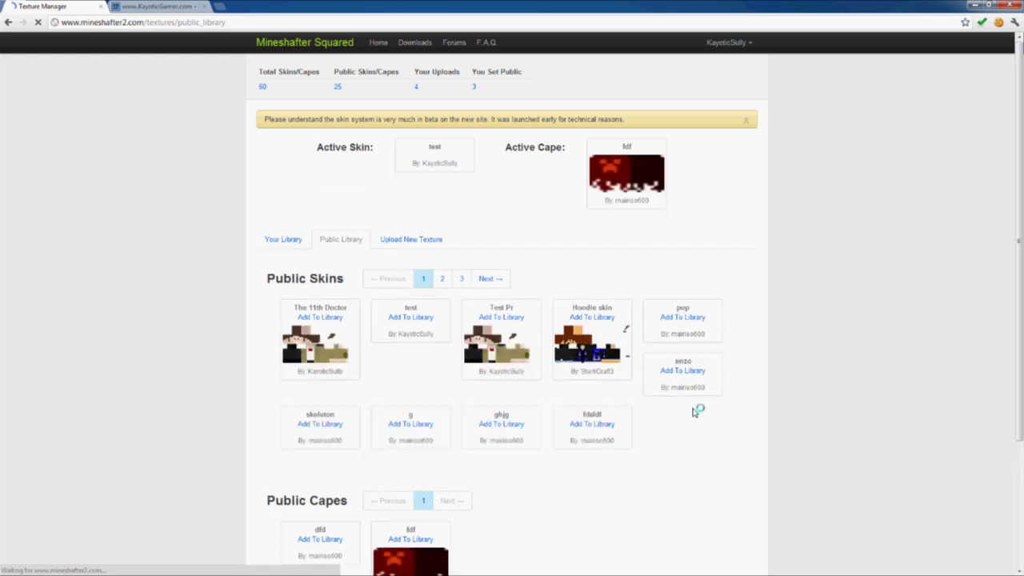
Set ghjg as the active skin and dfd as the active cape from Your Library.
{"action": "left_click", "coordinate": [292, 240]}
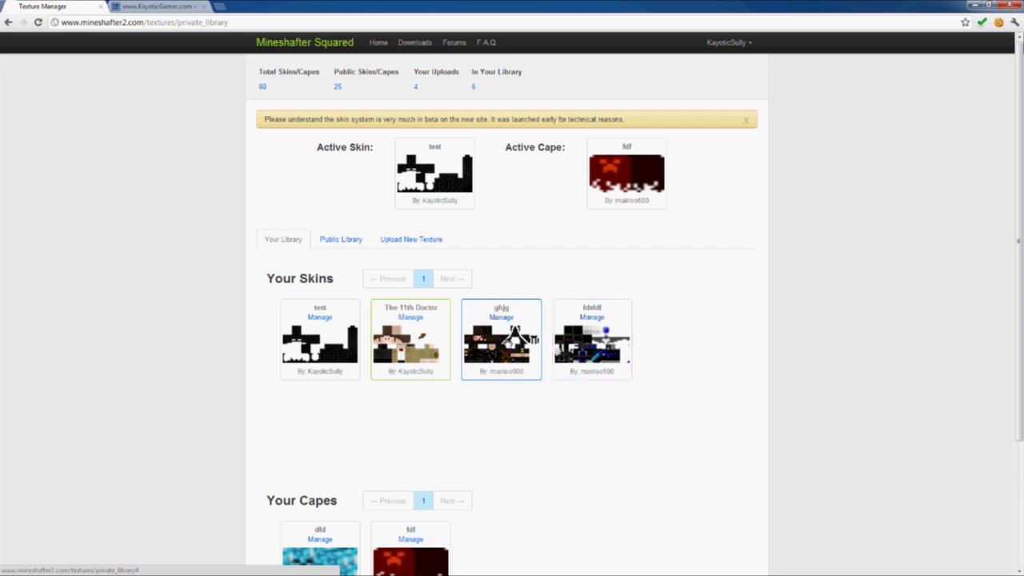
{"action": "left_click", "coordinate": [512, 340]}
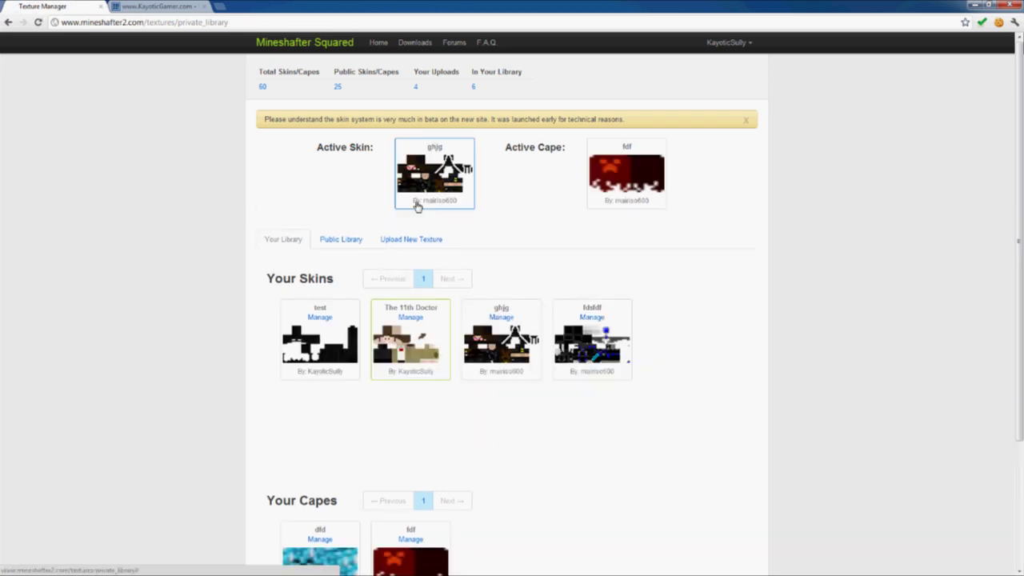
{"action": "scroll", "coordinate": [359, 359], "scroll_direction": "down", "scroll_amount": 2}
{"action": "left_click", "coordinate": [331, 408]}
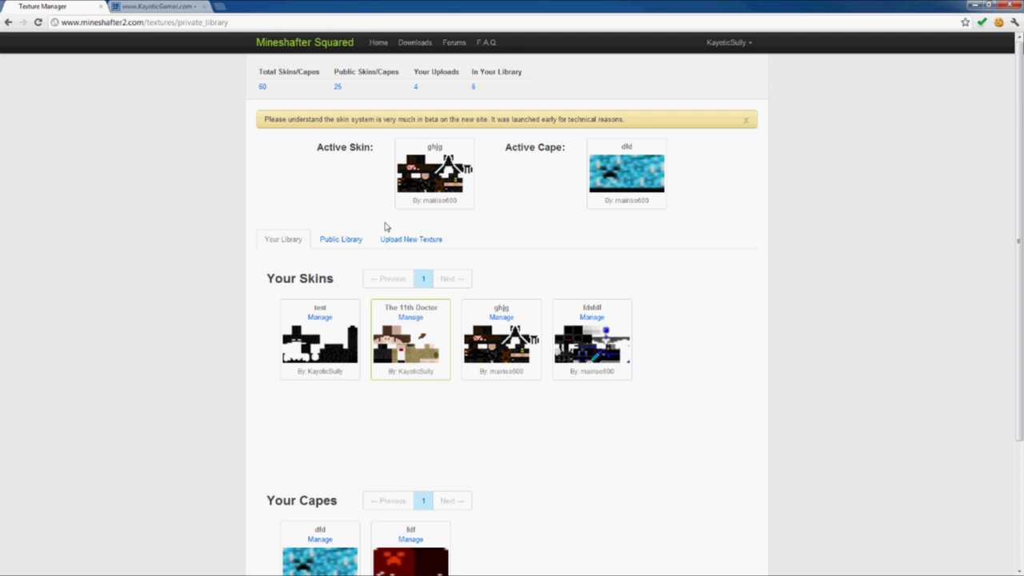
Show the next page of Public Skins in the Public Library.
{"action": "left_click", "coordinate": [340, 239]}
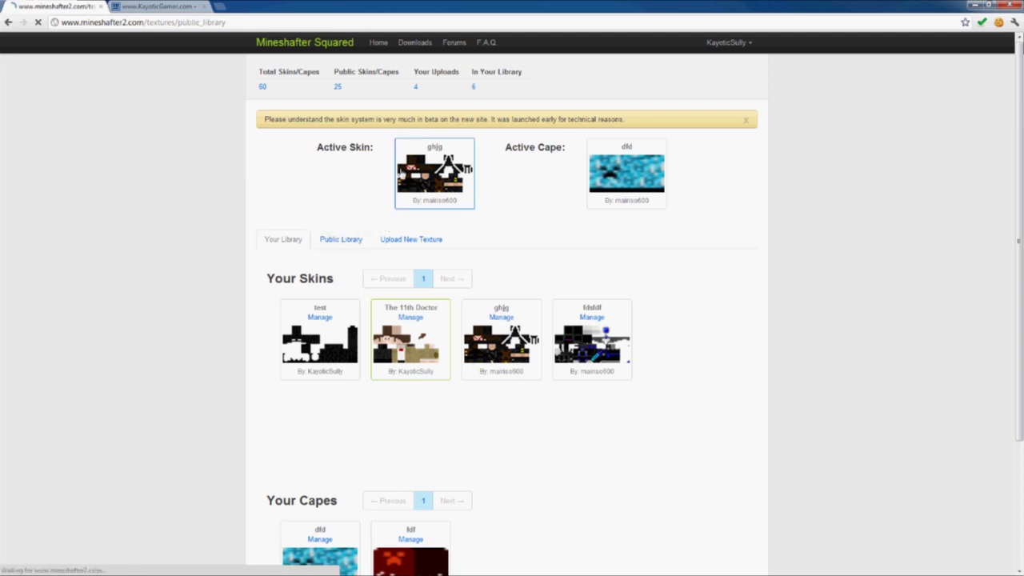
{"action": "left_click", "coordinate": [492, 280]}
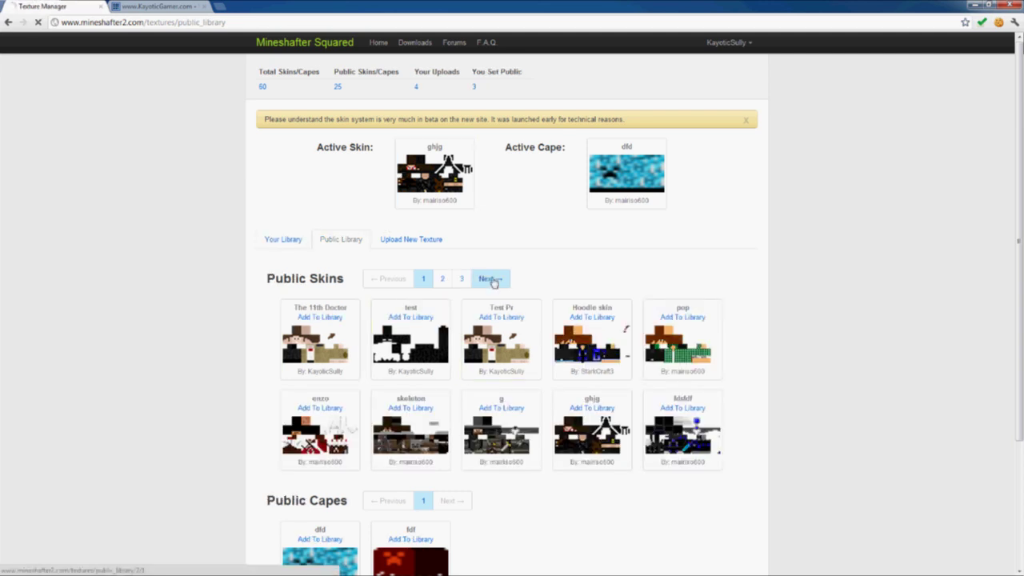
Browse pages 3 and 2 of Public Skins and look over the skins and capes offered there.
{"action": "left_click", "coordinate": [493, 279]}
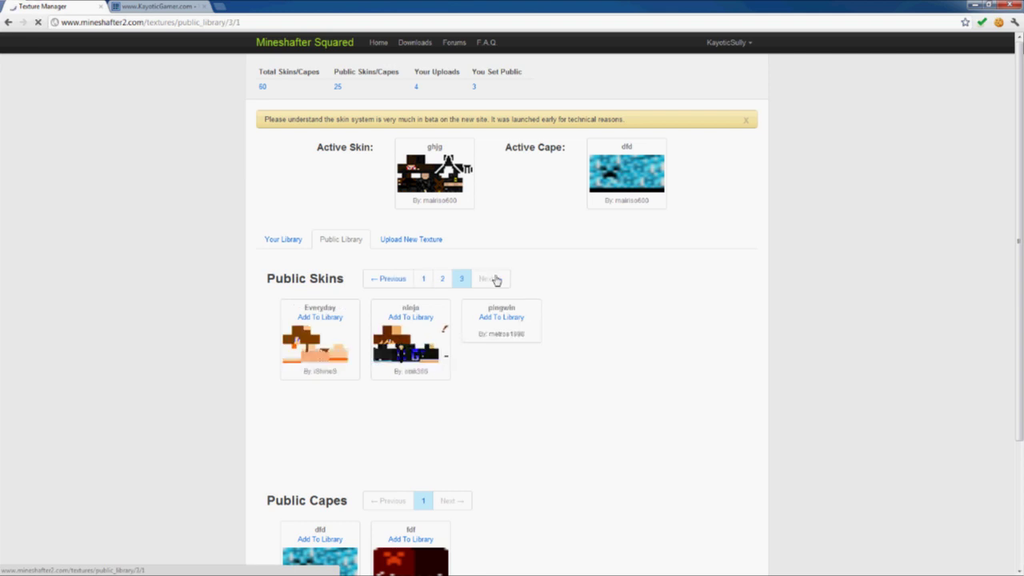
{"action": "left_click", "coordinate": [444, 279]}
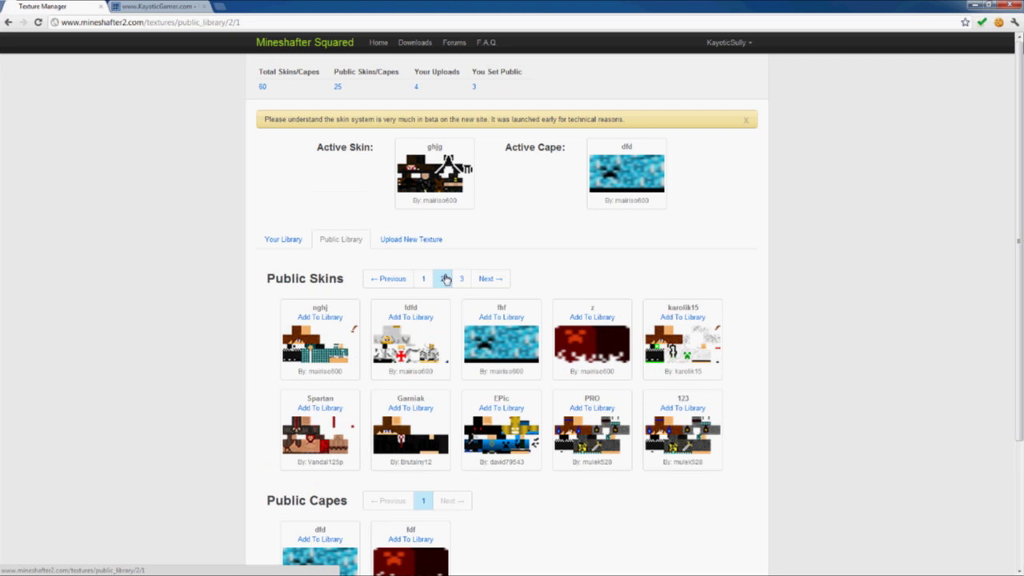
{"action": "scroll", "coordinate": [477, 316], "scroll_direction": "down", "scroll_amount": 1}
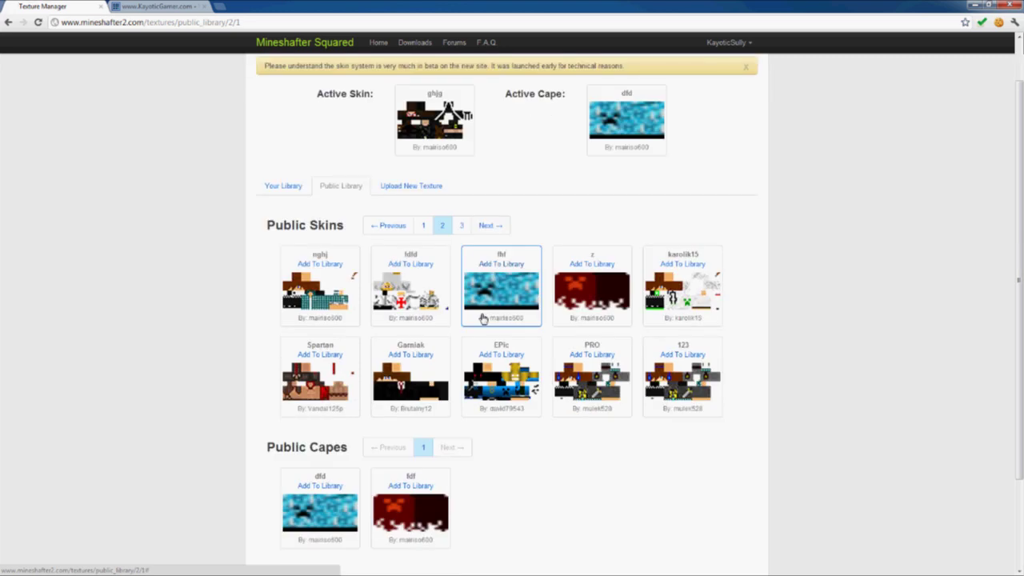
{"action": "scroll", "coordinate": [483, 318], "scroll_direction": "down", "scroll_amount": 1}
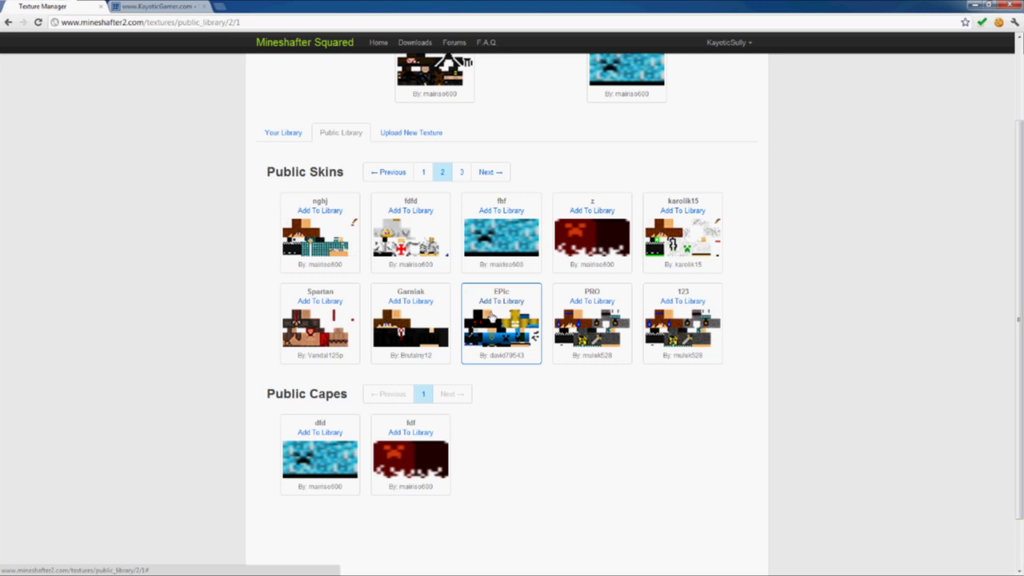
{"action": "scroll", "coordinate": [402, 247], "scroll_direction": "up", "scroll_amount": 2}
Open the Upload New Texture form and view the file chooser, dismissing it without selecting a file.
{"action": "left_click", "coordinate": [402, 241]}
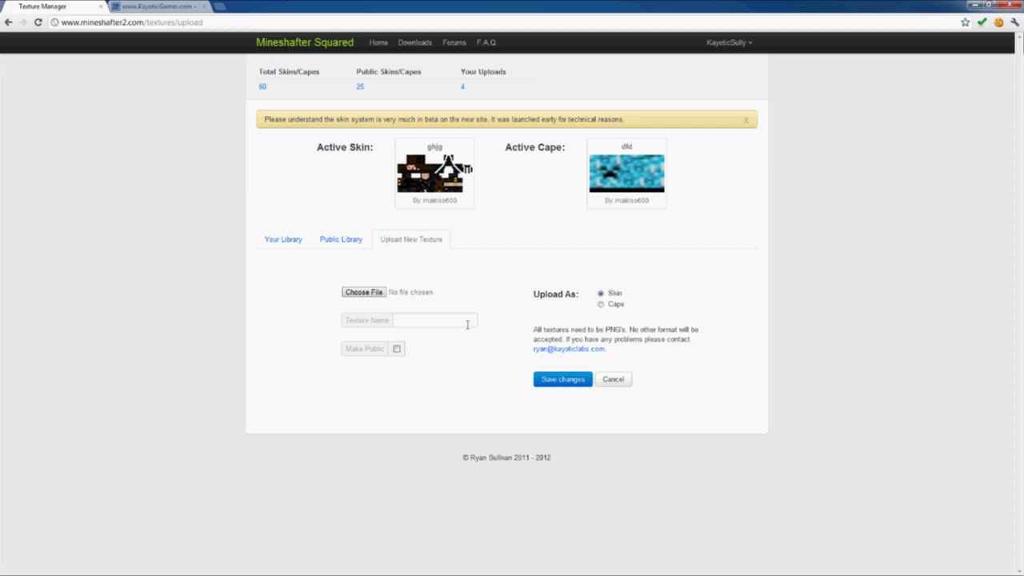
{"action": "left_click", "coordinate": [360, 296]}
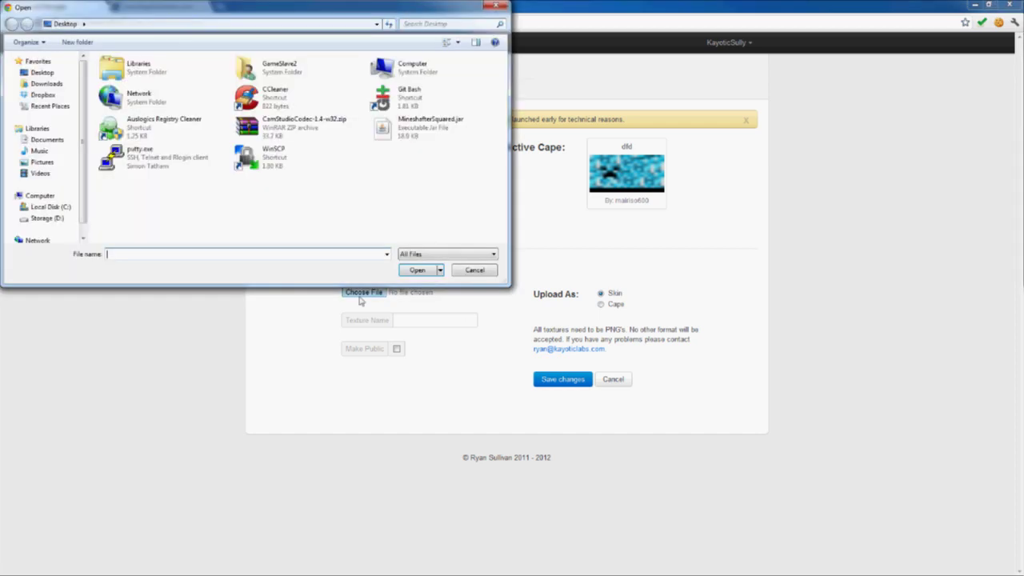
{"action": "left_click", "coordinate": [474, 270]}
Try out the Texture Name field with dhgdfge and the Make Public option, resetting both.
{"action": "left_click", "coordinate": [399, 319]}
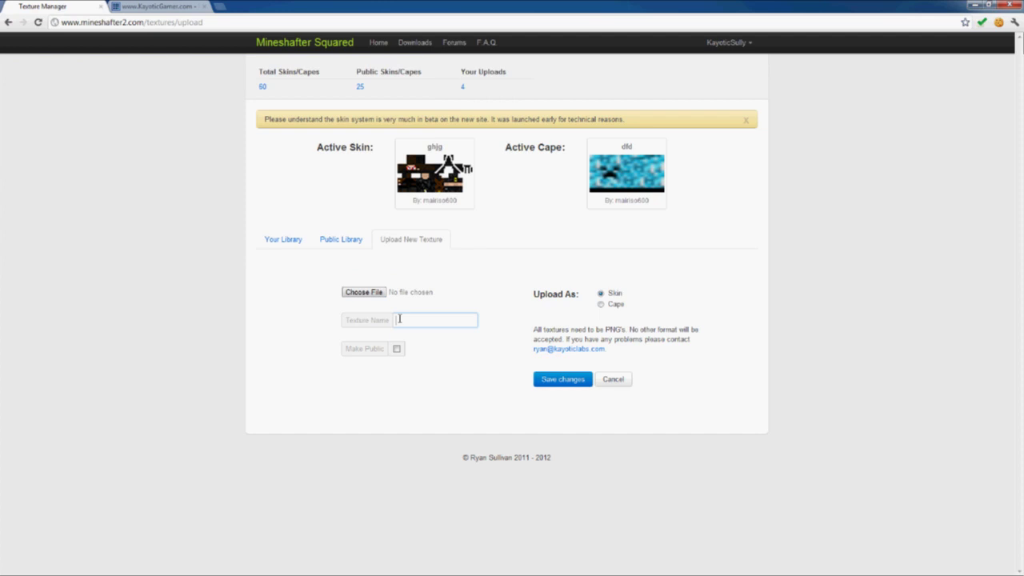
{"action": "type", "text": "dhgdfge"}
{"action": "key", "text": "ctrl+a"}
{"action": "key", "text": "BackSpace"}
{"action": "left_click", "coordinate": [396, 351]}
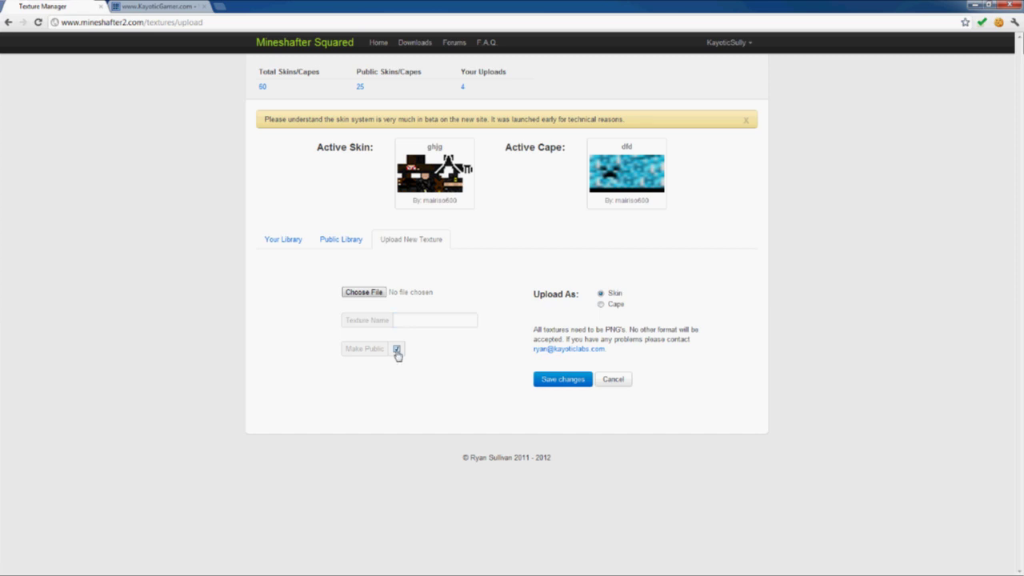
{"action": "left_click", "coordinate": [396, 350]}
Try to save a new texture as a Cape without a file or texture name.
{"action": "left_click", "coordinate": [603, 306]}
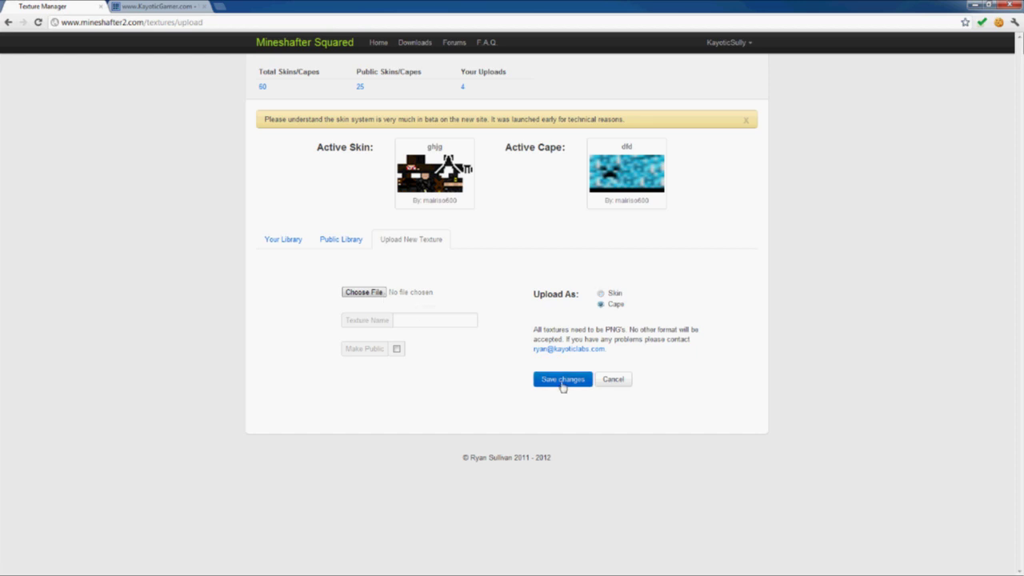
{"action": "left_click", "coordinate": [600, 294]}
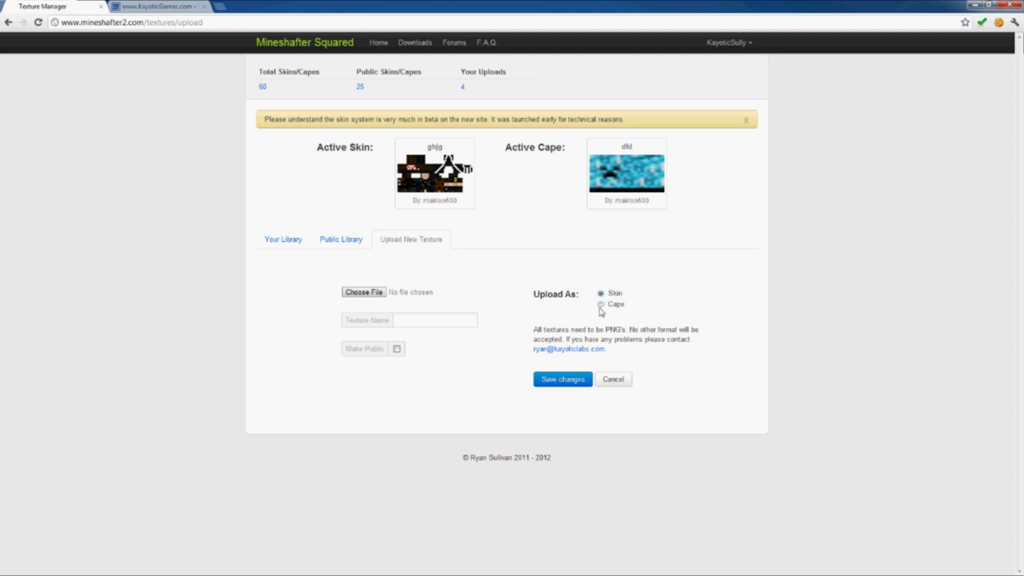
{"action": "left_click", "coordinate": [601, 305]}
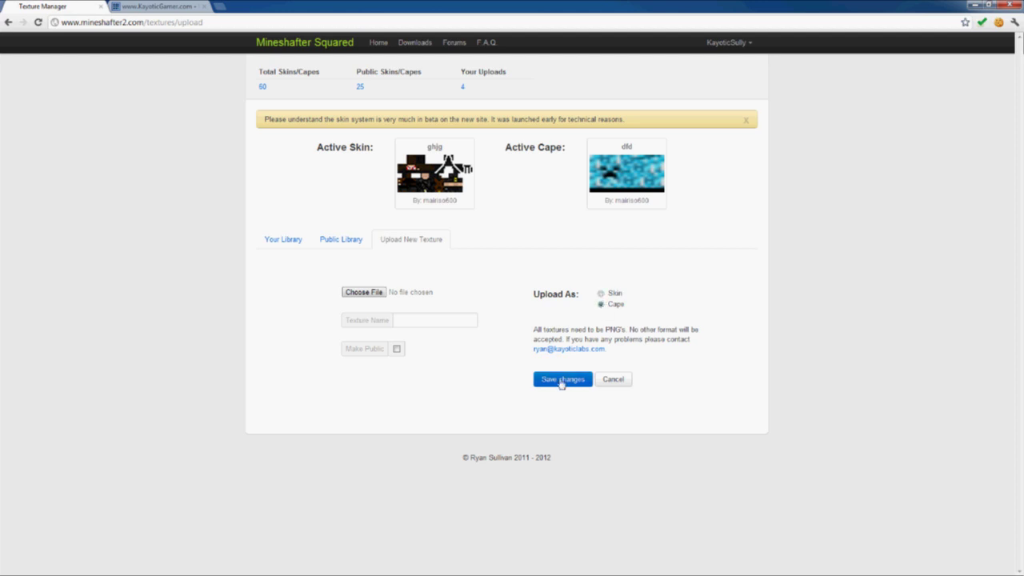
{"action": "left_click", "coordinate": [561, 381]}
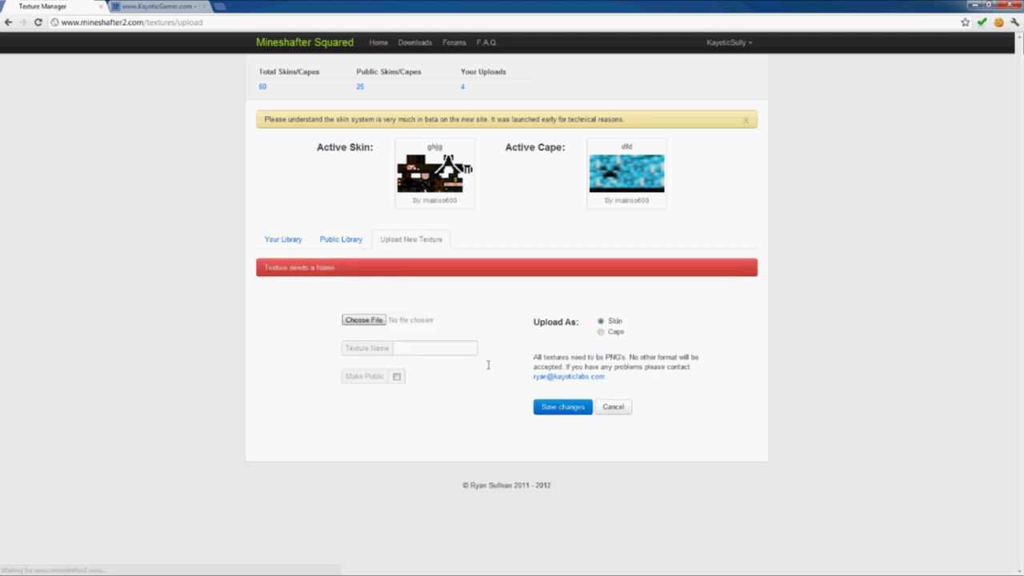
{"action": "left_click_drag", "start_coordinate": [257, 276], "coordinate": [336, 269]}
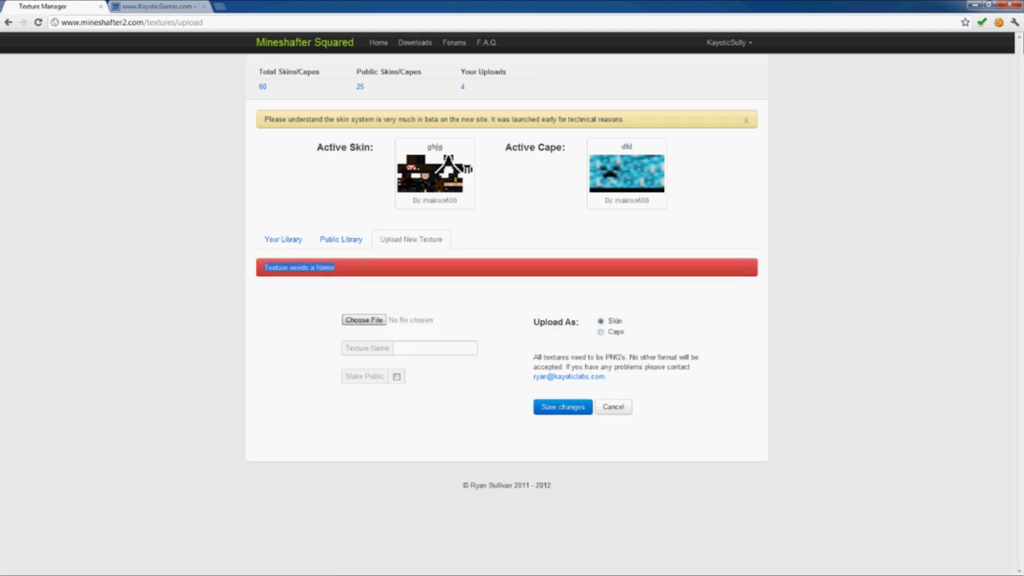
{"action": "left_click", "coordinate": [359, 274]}
Look over the Public Library and return to the skins and capes in Your Library.
{"action": "left_click", "coordinate": [352, 241]}
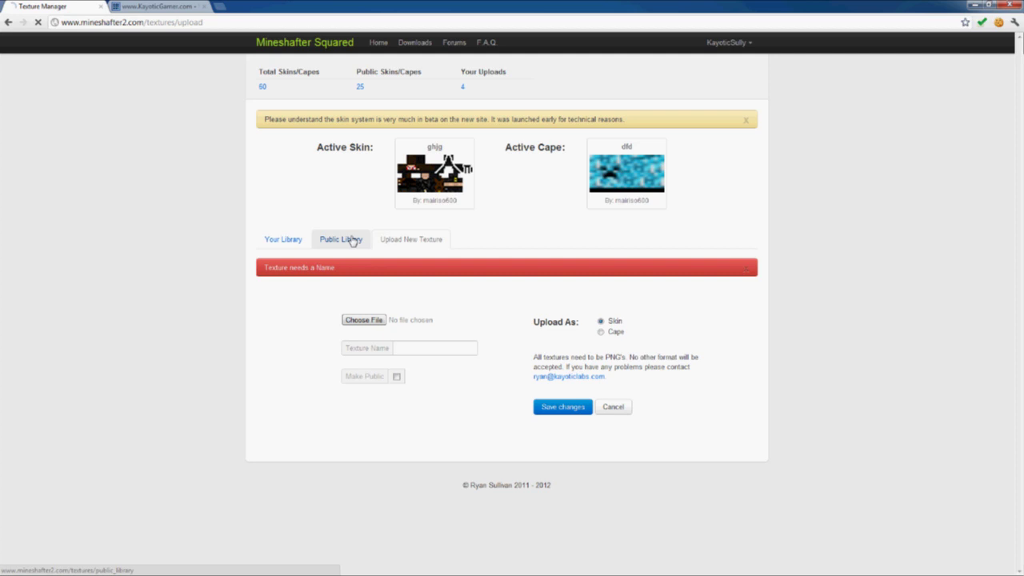
{"action": "scroll", "coordinate": [475, 319], "scroll_direction": "down", "scroll_amount": 2}
{"action": "scroll", "coordinate": [359, 253], "scroll_direction": "up", "scroll_amount": 2}
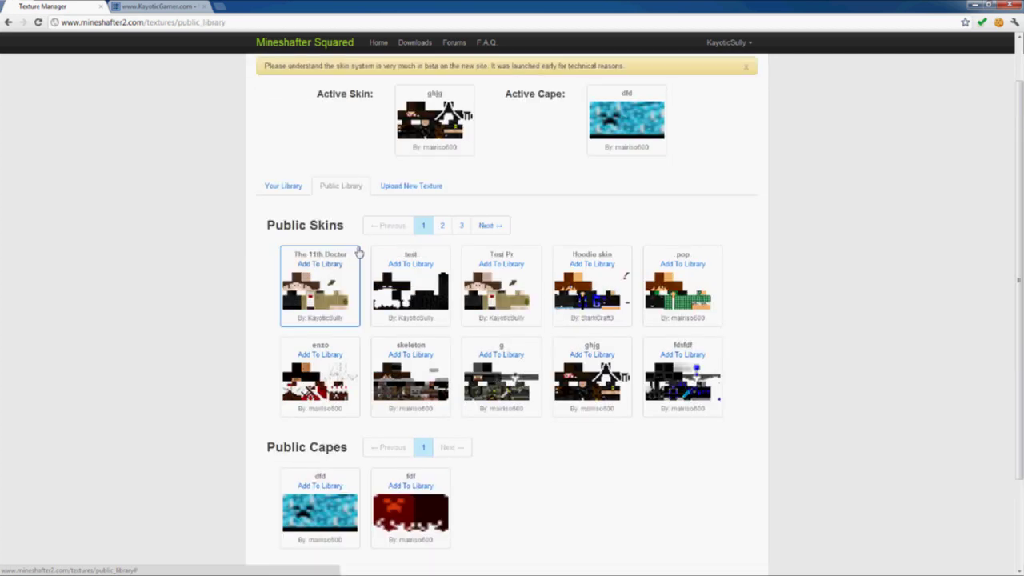
{"action": "left_click", "coordinate": [292, 193]}
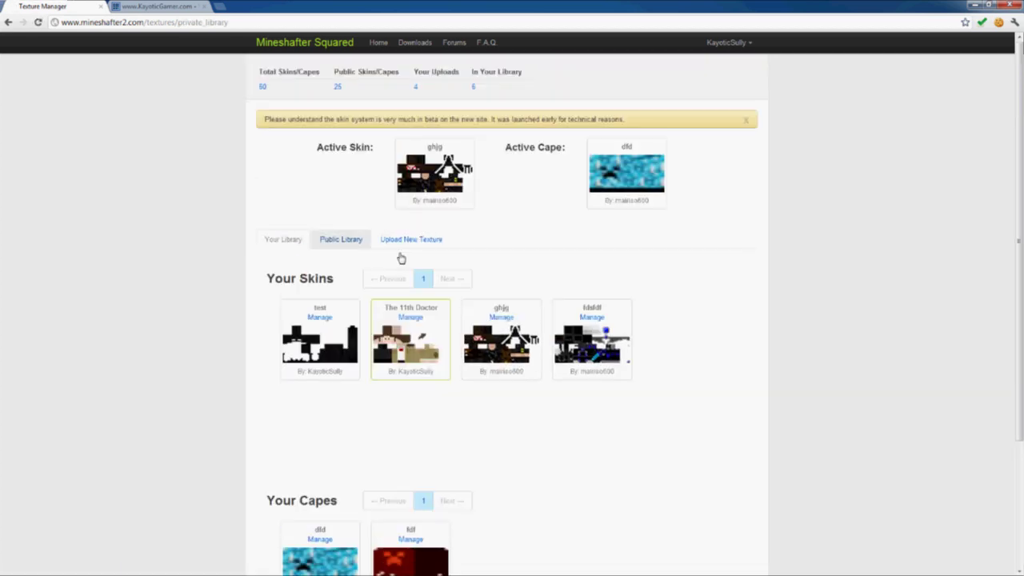
{"action": "scroll", "coordinate": [496, 296], "scroll_direction": "down", "scroll_amount": 1}
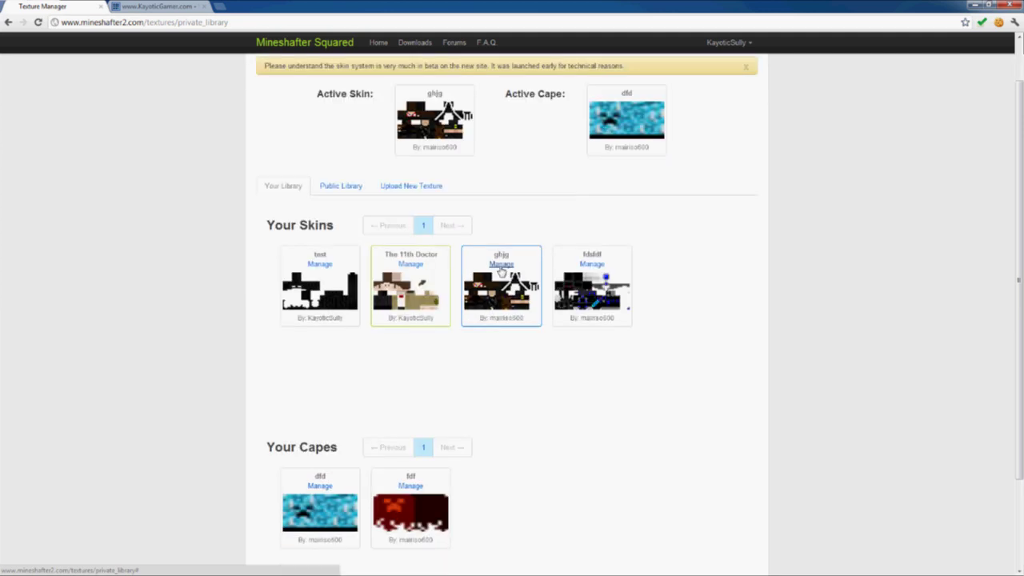
Open the Manage page of the ghjg skin and examine its name and uploader.
{"action": "left_click", "coordinate": [500, 265]}
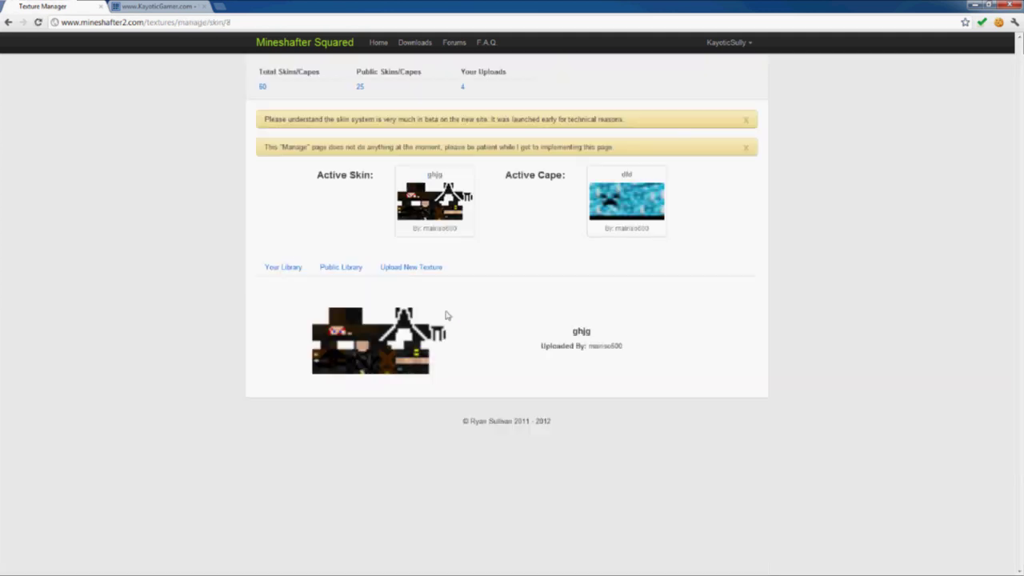
{"action": "left_click_drag", "start_coordinate": [571, 331], "coordinate": [643, 386]}
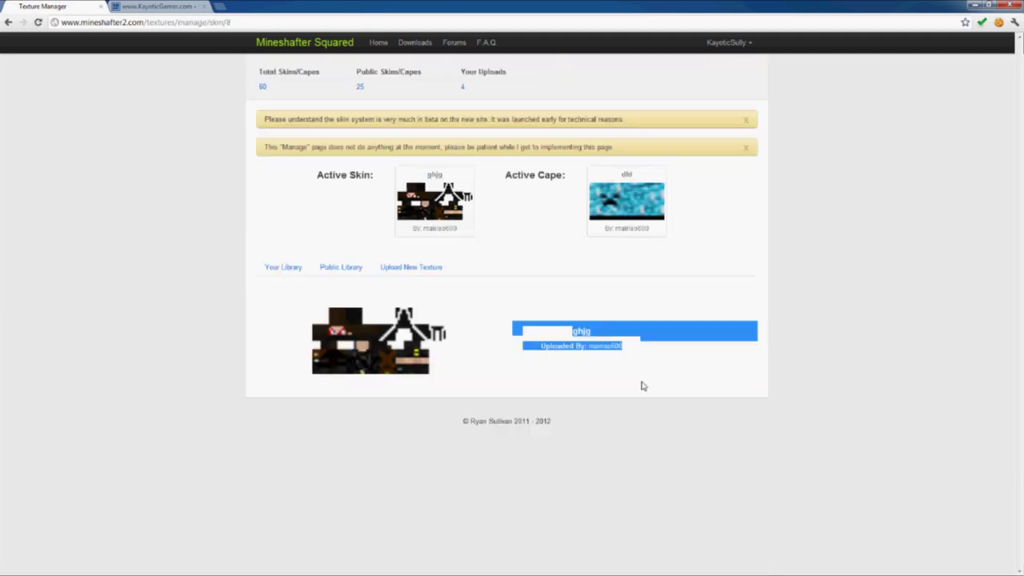
{"action": "left_click", "coordinate": [440, 319]}
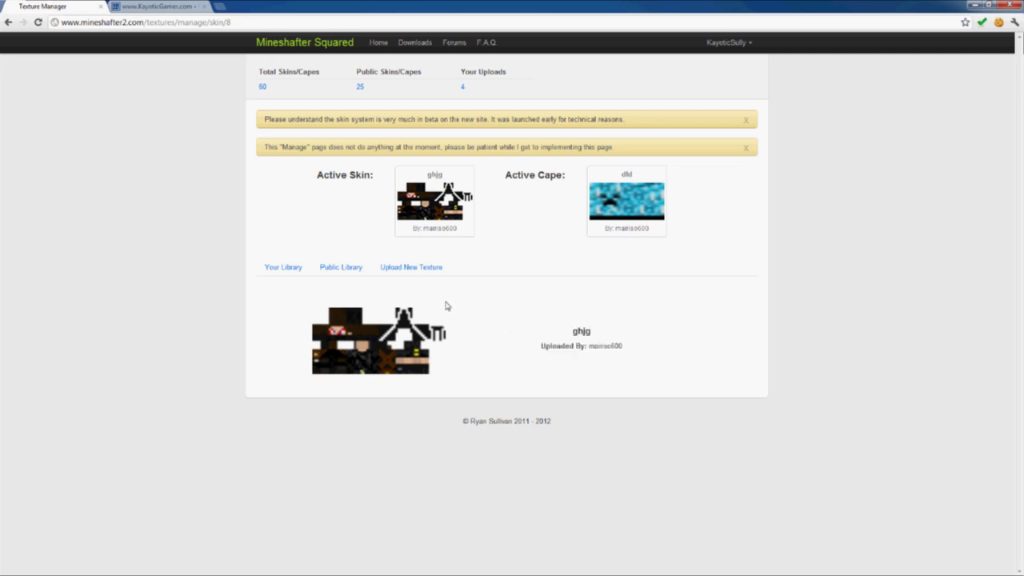
Go back to Your Library and reopen the ghjg skin's Manage page to point out its details.
{"action": "left_click", "coordinate": [293, 272]}
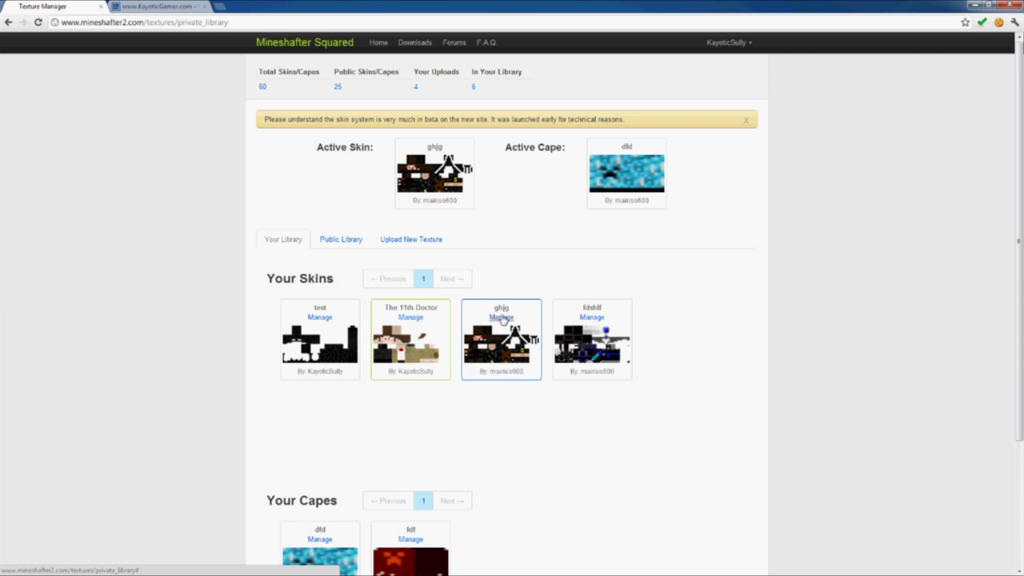
{"action": "scroll", "coordinate": [502, 320], "scroll_direction": "down", "scroll_amount": 1}
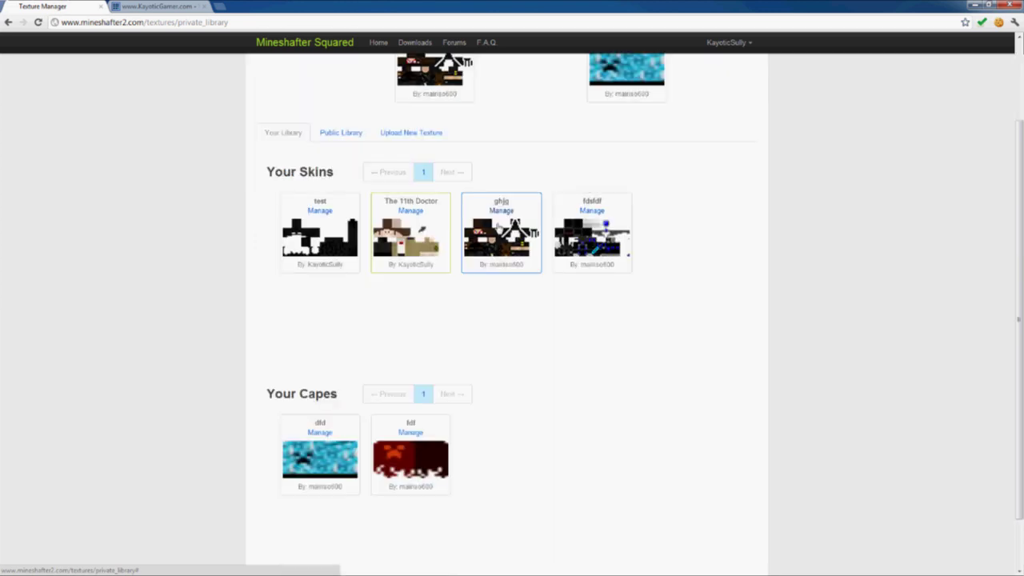
{"action": "left_click", "coordinate": [500, 210]}
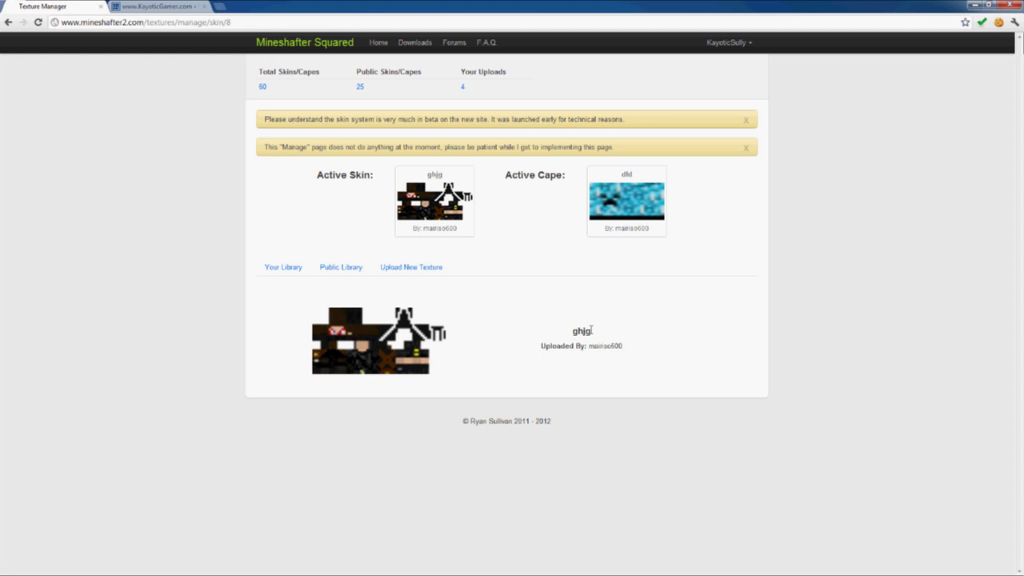
{"action": "mouse_move", "coordinate": [591, 330]}
{"action": "left_mouse_down"}
{"action": "mouse_move", "coordinate": [618, 373]}
{"action": "mouse_move", "coordinate": [601, 344]}
{"action": "left_mouse_up"}
{"action": "triple_click", "coordinate": [600, 341]}
{"action": "left_click", "coordinate": [528, 346]}
{"action": "triple_click", "coordinate": [604, 335]}
Return to Your Library and look through the listed skins and capes.
{"action": "left_click", "coordinate": [276, 275]}
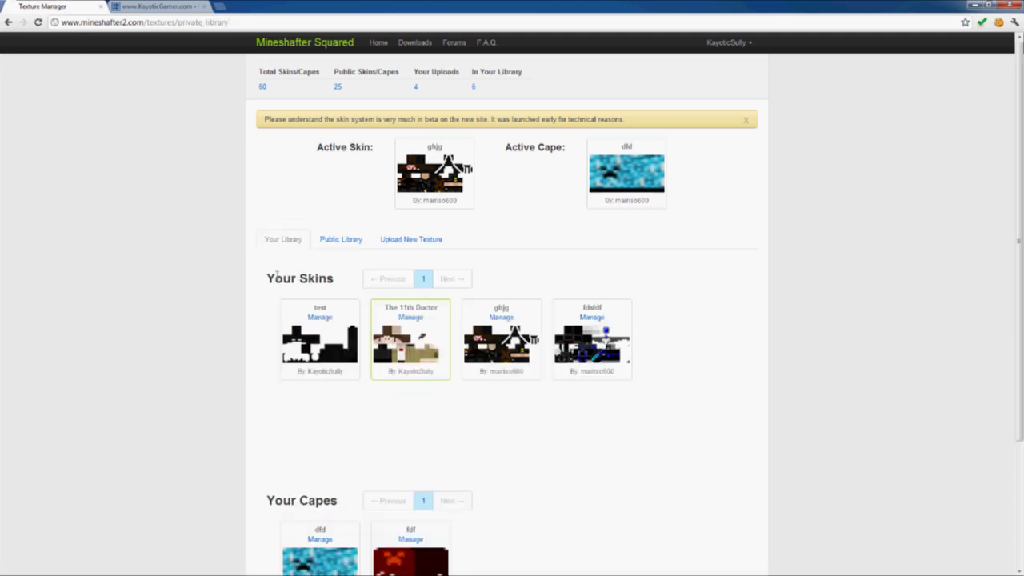
{"action": "scroll", "coordinate": [276, 280], "scroll_direction": "down", "scroll_amount": 3}
{"action": "scroll", "coordinate": [276, 282], "scroll_direction": "up", "scroll_amount": 2}
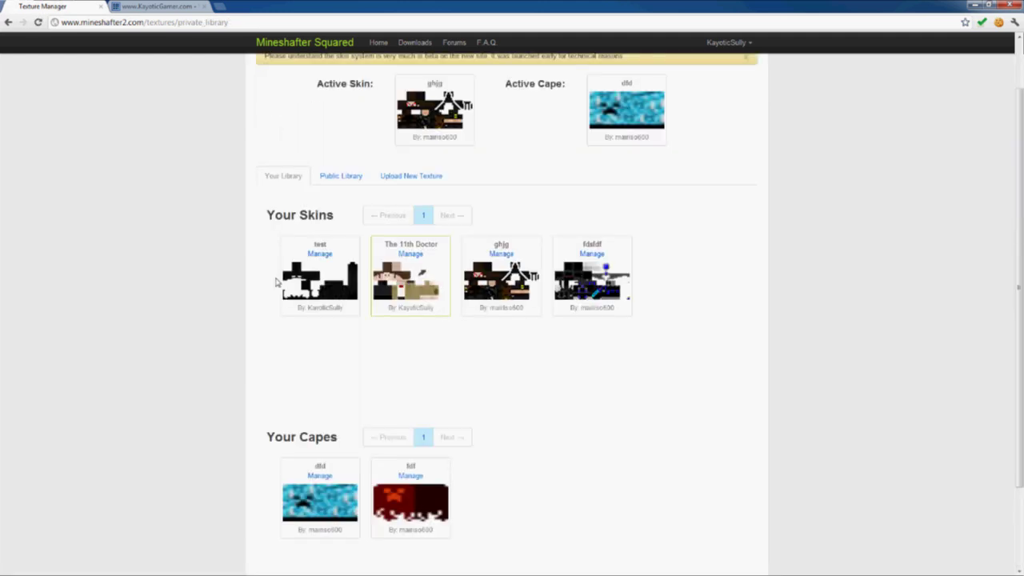
{"action": "scroll", "coordinate": [276, 282], "scroll_direction": "up", "scroll_amount": 2}
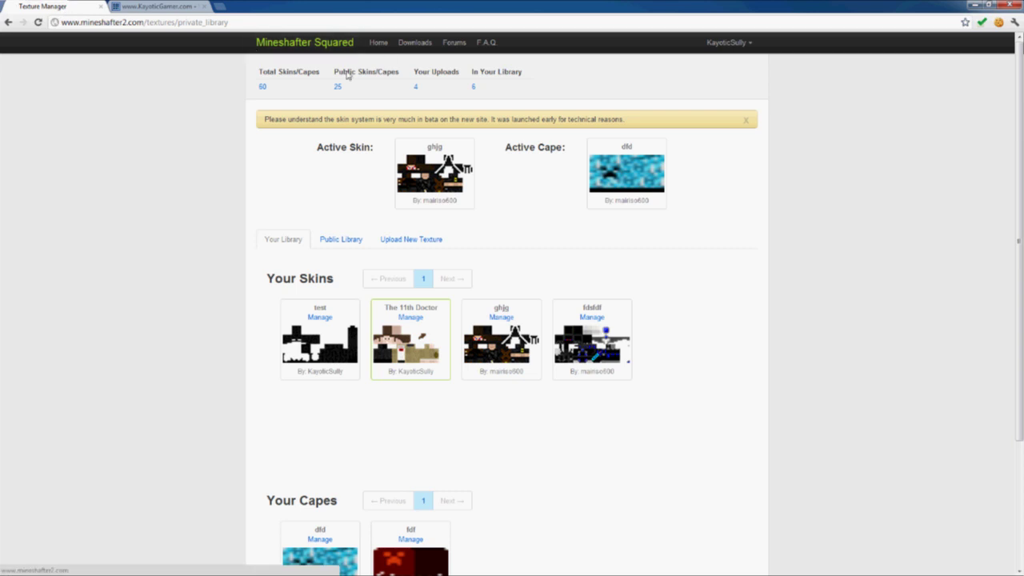
Open the Downloads page and examine the Client Downloads section, including the Windows Launcher.
{"action": "left_click", "coordinate": [431, 44]}
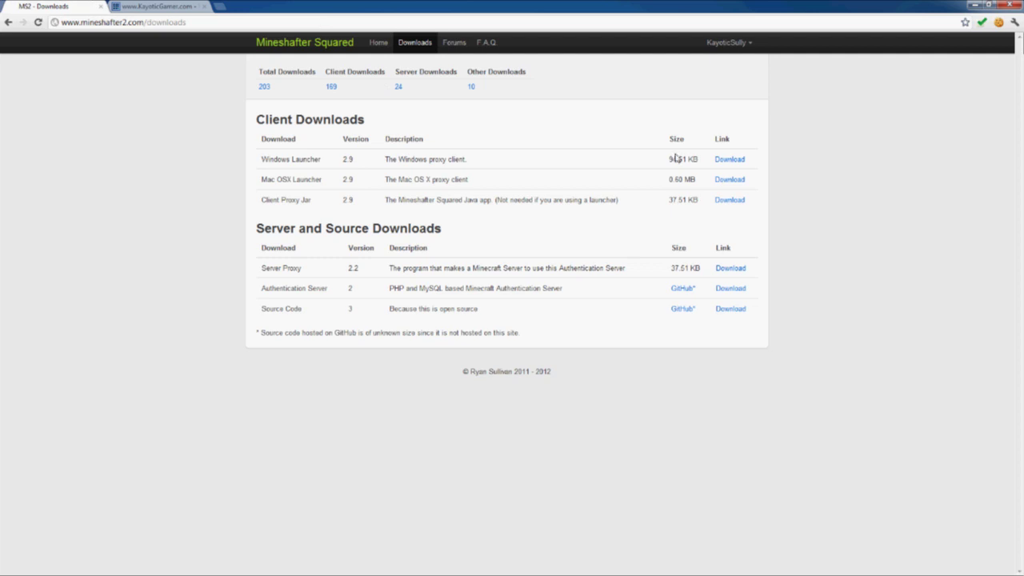
{"action": "double_click", "coordinate": [281, 159]}
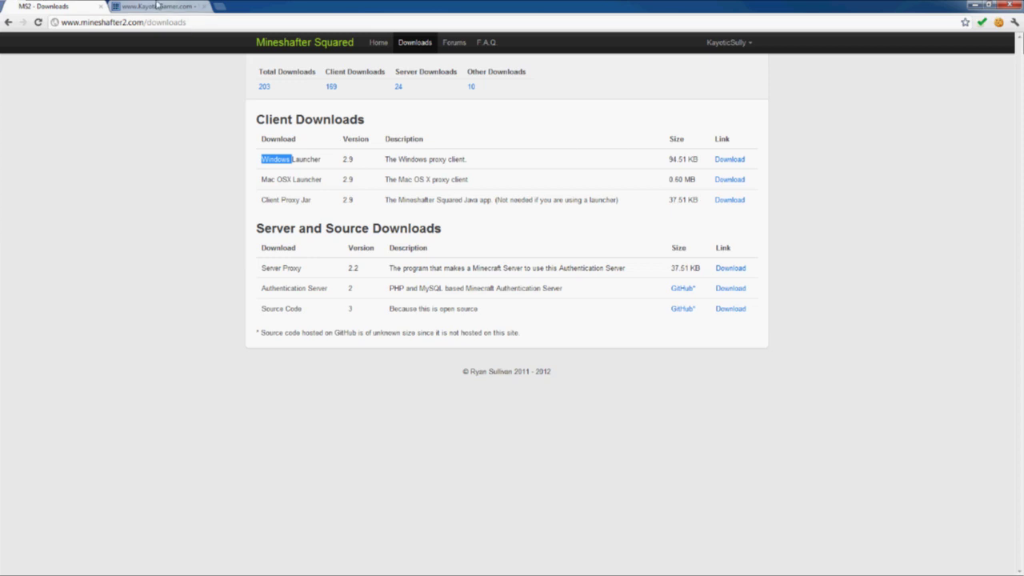
{"action": "left_click", "coordinate": [279, 124]}
{"action": "double_click", "coordinate": [279, 121]}
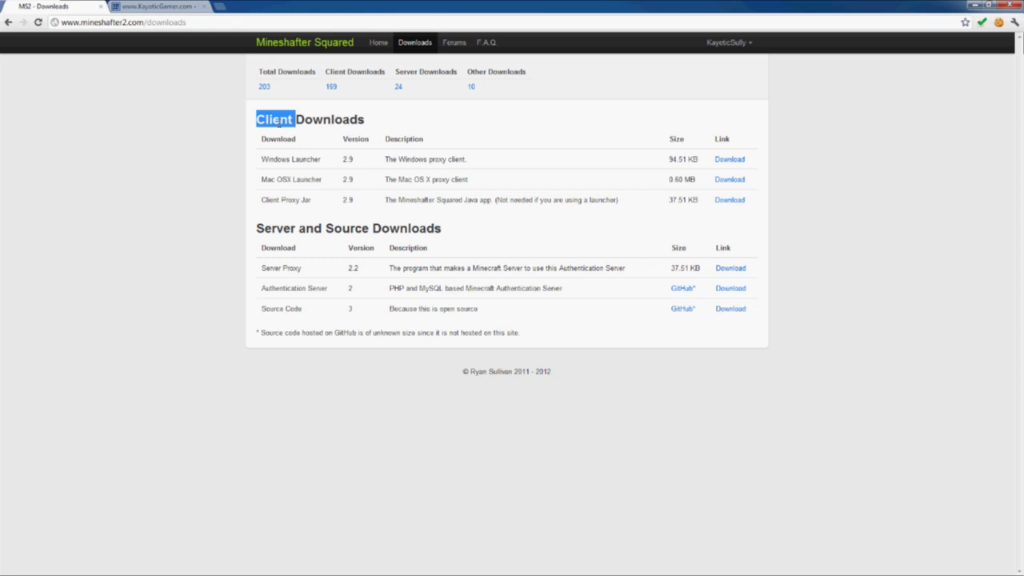
{"action": "left_click", "coordinate": [326, 120]}
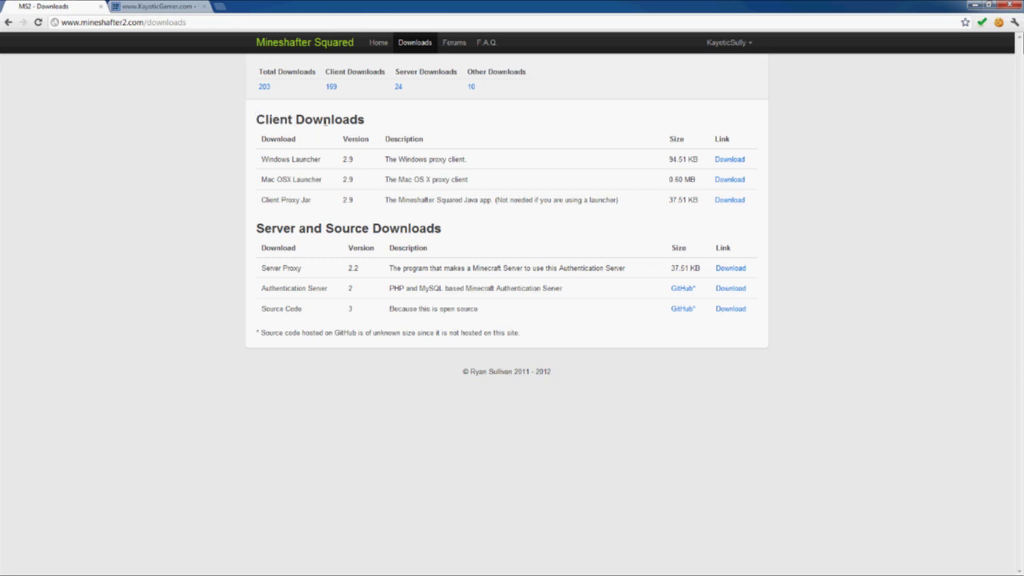
{"action": "triple_click", "coordinate": [325, 120]}
{"action": "left_click", "coordinate": [330, 159]}
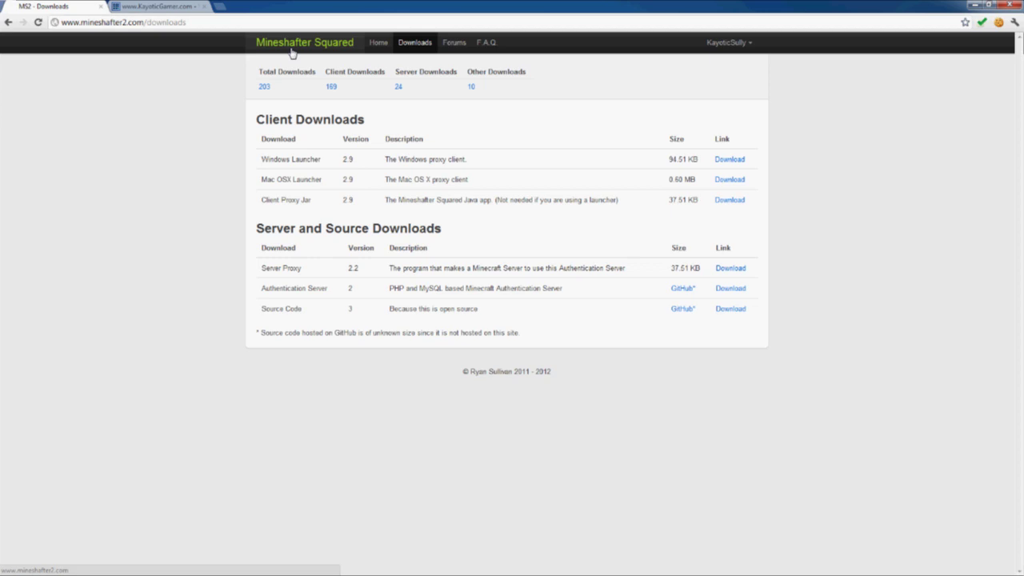
Glance at the KayoticGamer forum, and view Why You Should Buy Minecraft and How It Works on the site's Home page.
{"action": "key", "text": "ctrl+Tab"}
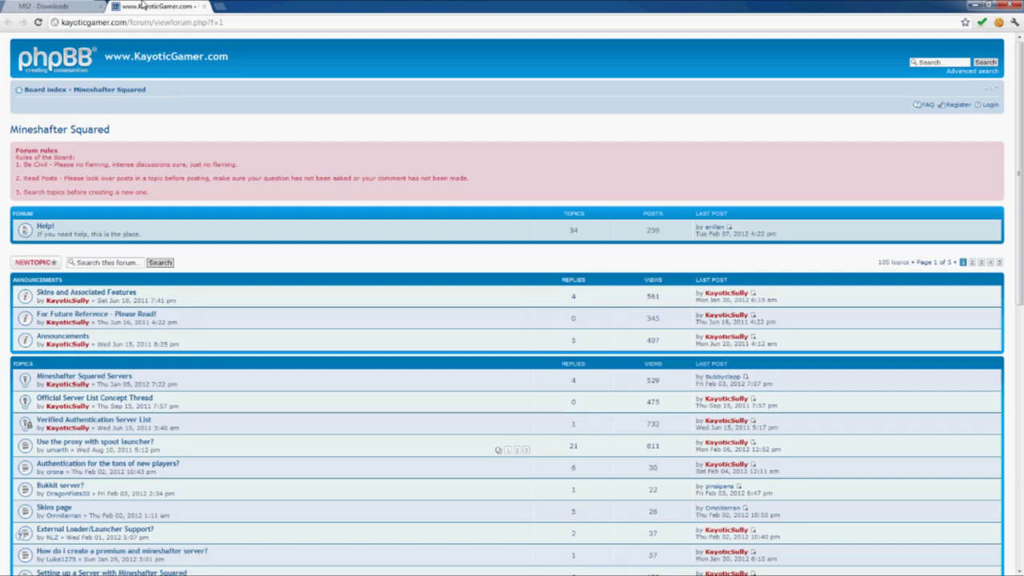
{"action": "key", "text": "ctrl+Tab"}
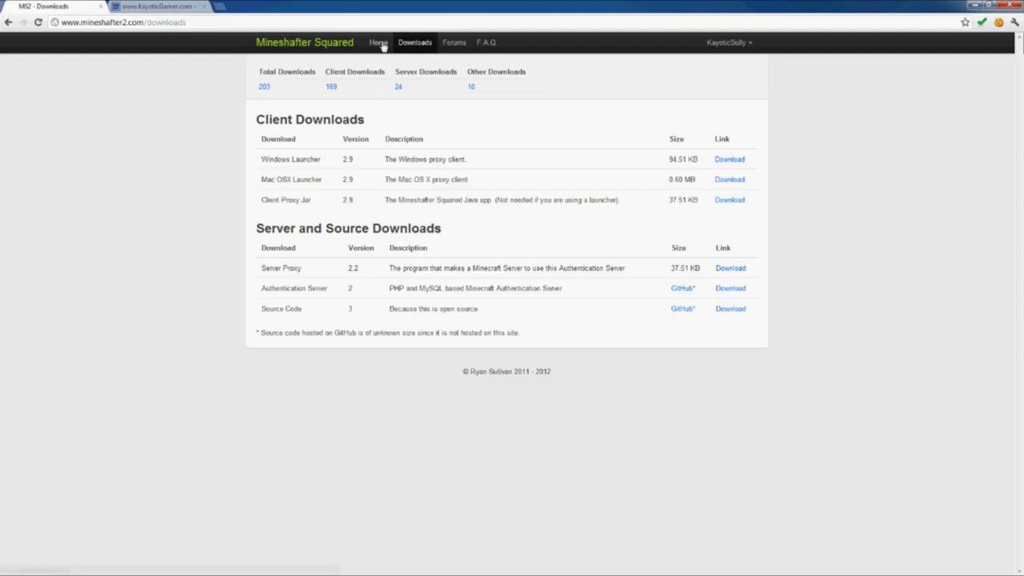
{"action": "left_click", "coordinate": [379, 43]}
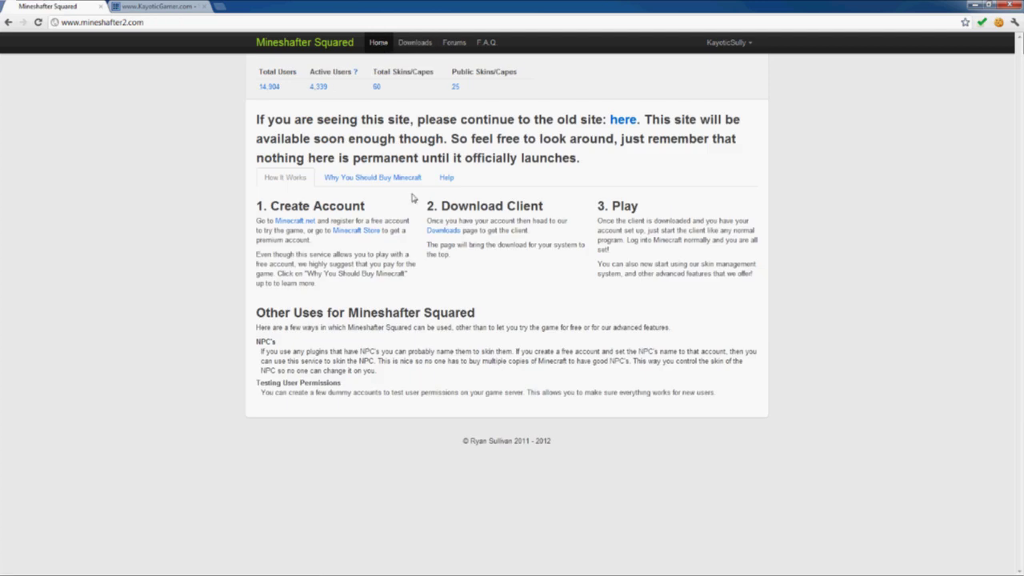
{"action": "left_click", "coordinate": [406, 178]}
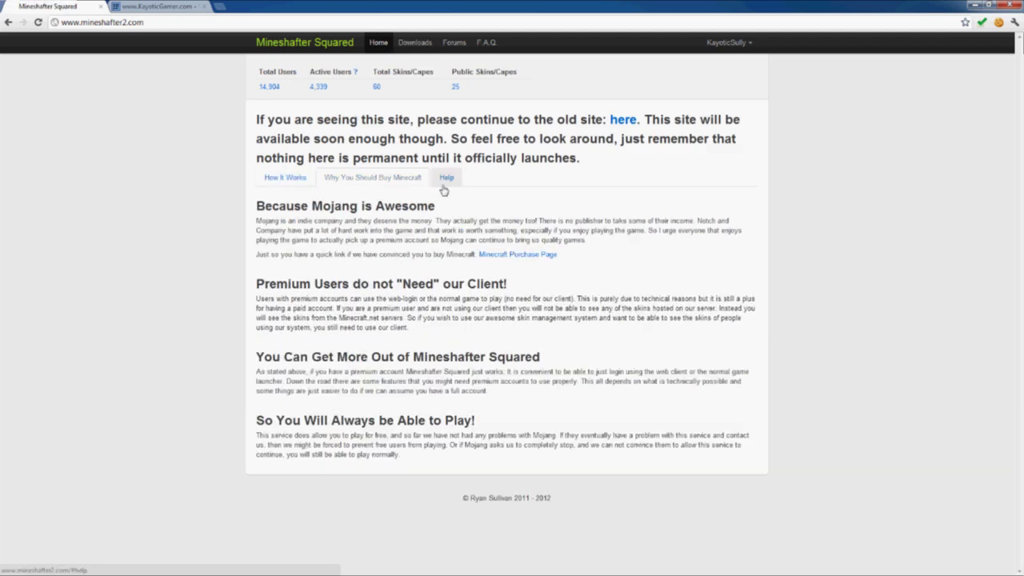
{"action": "left_click", "coordinate": [301, 181]}
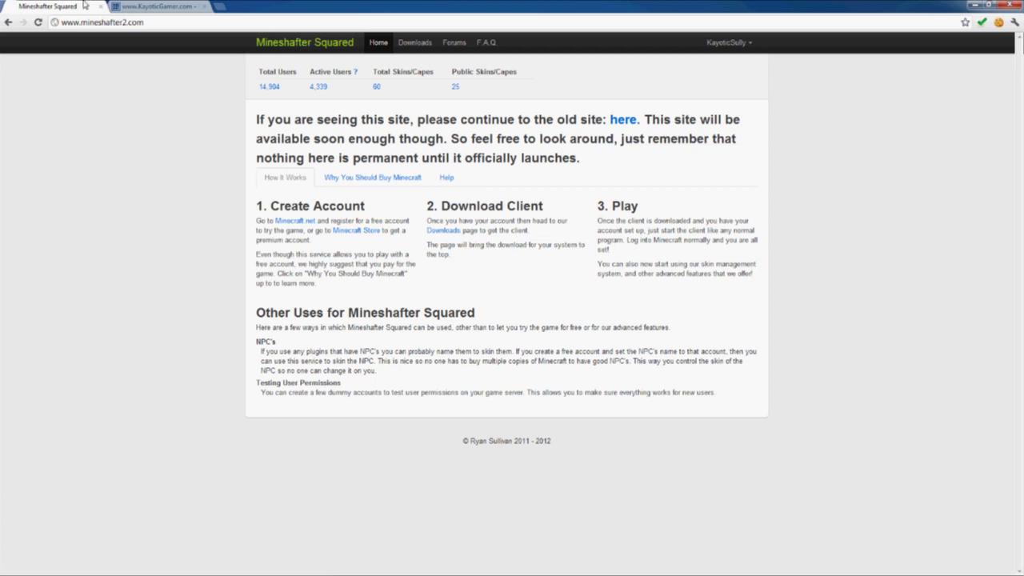
Switch to the KayoticGamer forum and back to the Mineshafter Squared home page.
{"action": "left_click", "coordinate": [142, 6]}
{"action": "key", "text": "ctrl+shift+Tab"}
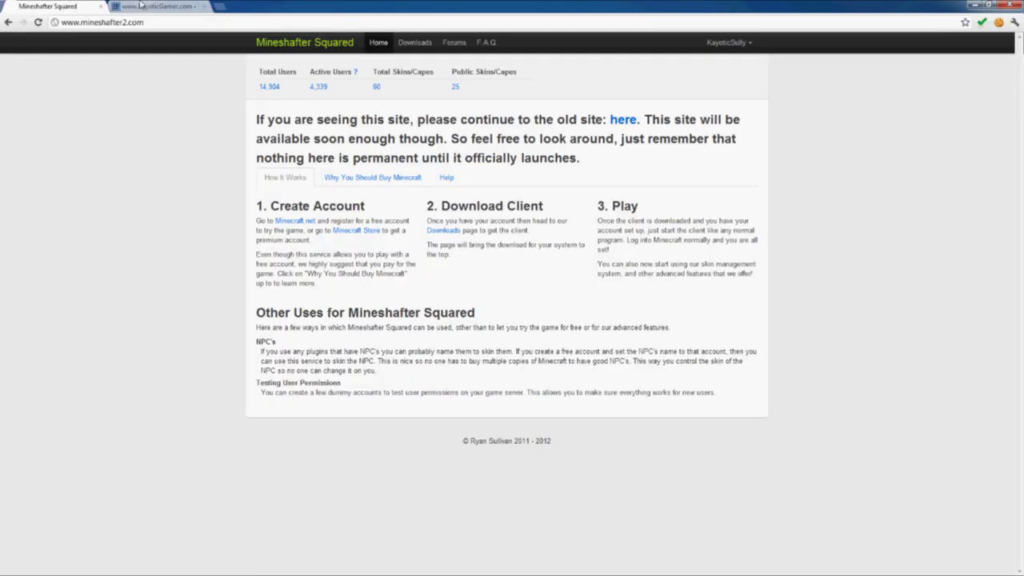